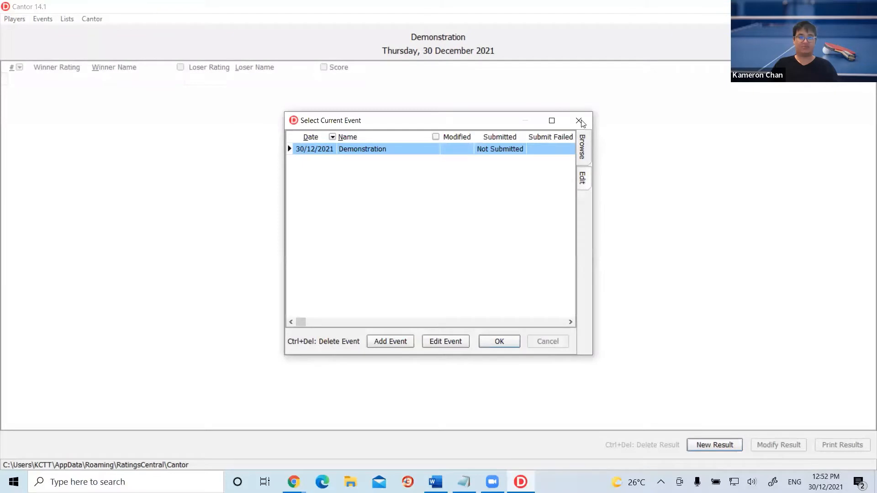
# Close the event selection and open the player list to examine all its columns of player details.
pyautogui.click(577, 120)
pyautogui.click(21, 19)
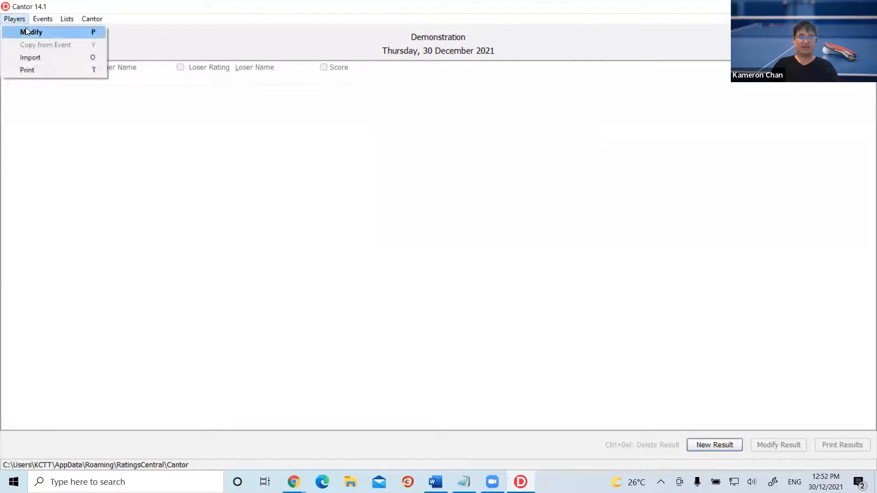
pyautogui.click(28, 32)
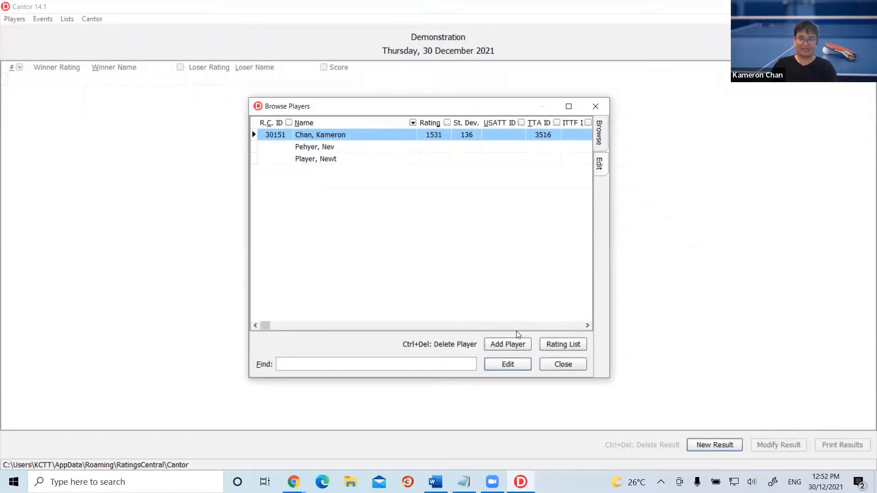
pyautogui.click(587, 325)
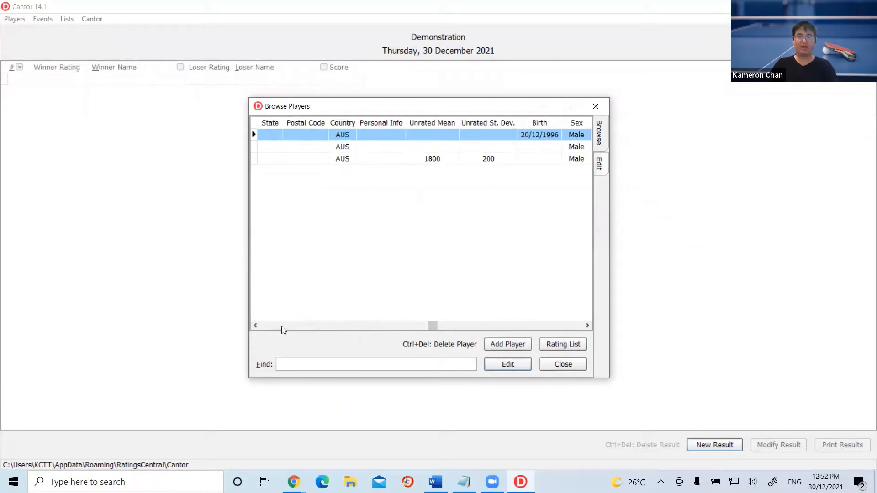
pyautogui.click(256, 325)
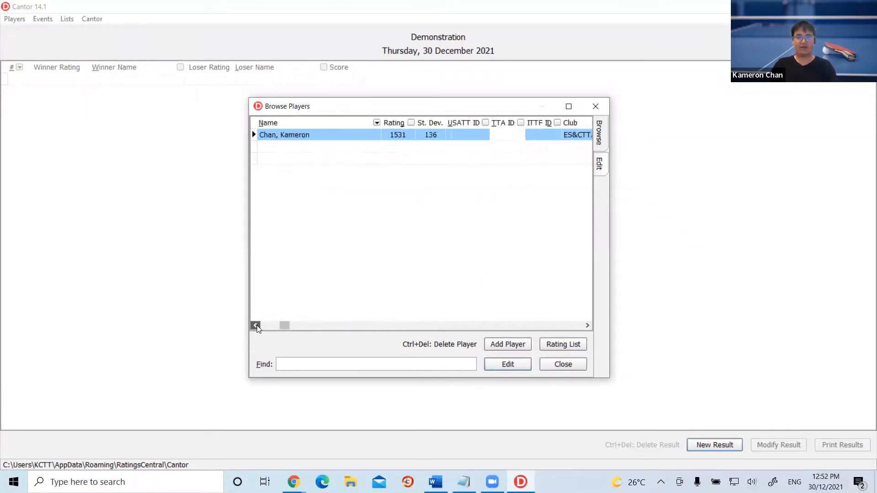
pyautogui.click(590, 325)
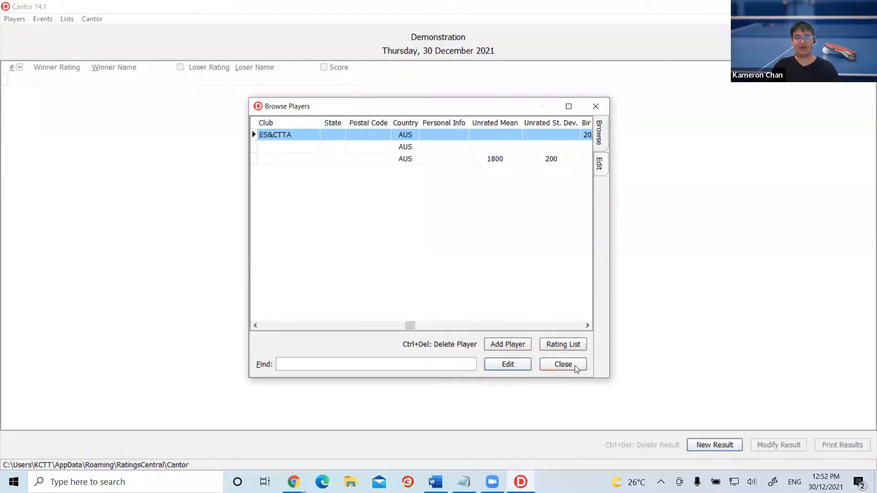
pyautogui.moveTo(409, 325); pyautogui.dragTo(264, 325)
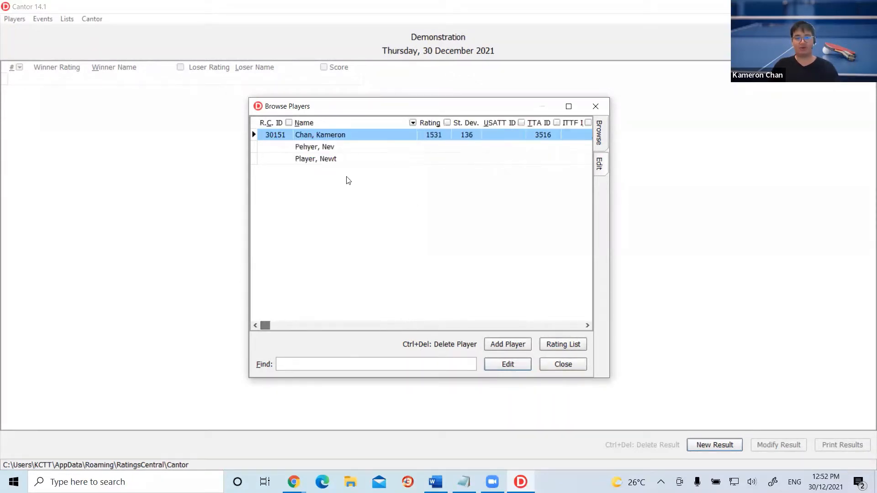
# Open the second listed player's record to examine its contact, ID and rating fields, cancel the edit and close the player list.
pyautogui.click(328, 147)
pyautogui.click(512, 367)
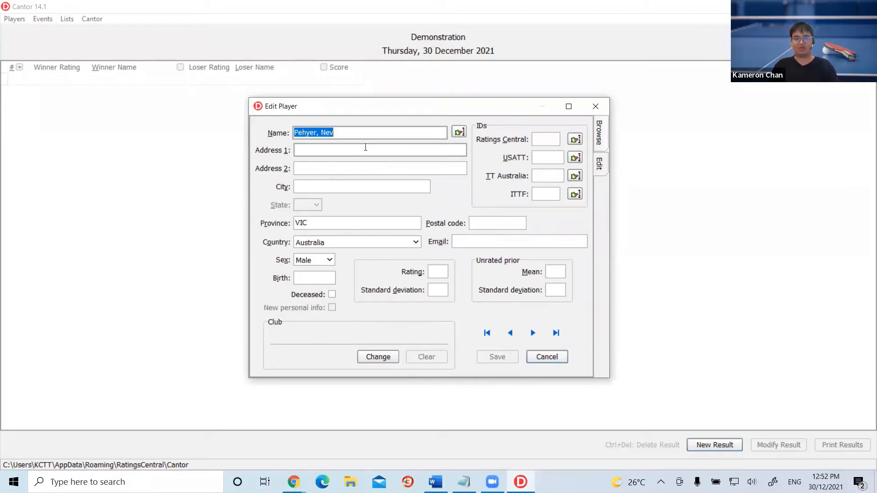
pyautogui.click(526, 241)
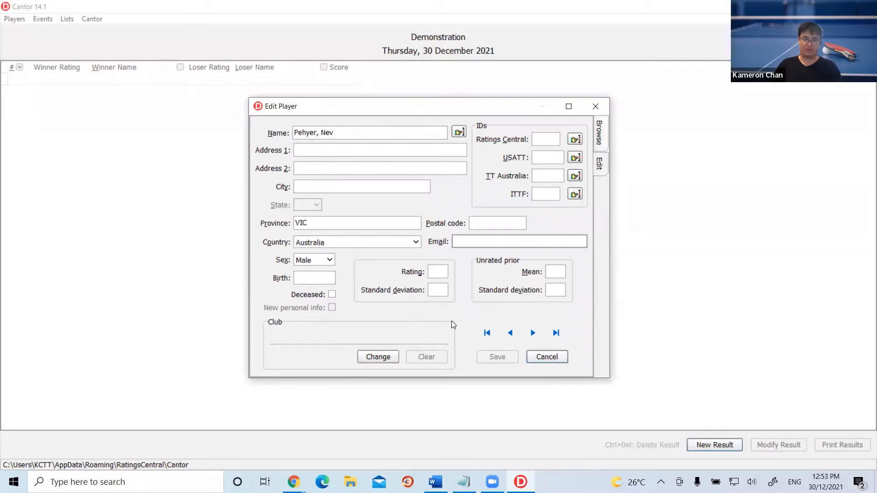
pyautogui.click(564, 357)
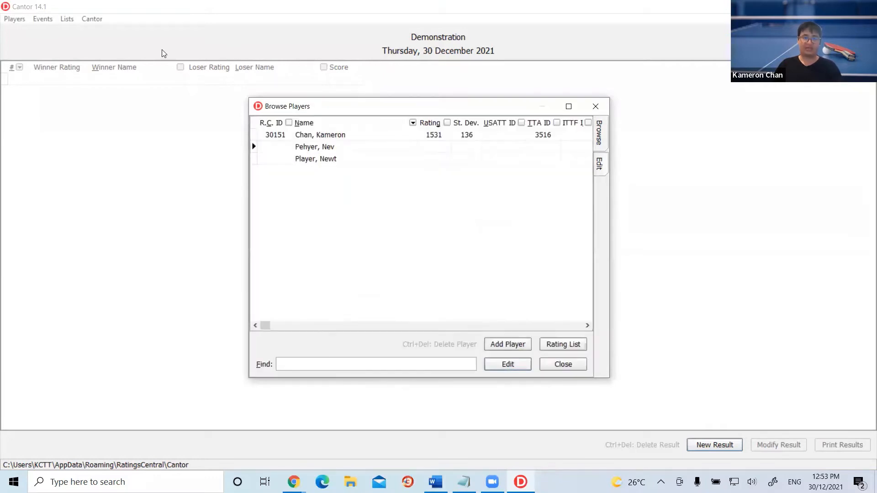
pyautogui.click(566, 367)
# Examine the Demonstration event's settings, such as match format, club and unrated prior, and cancel back to the results list.
pyautogui.click(42, 19)
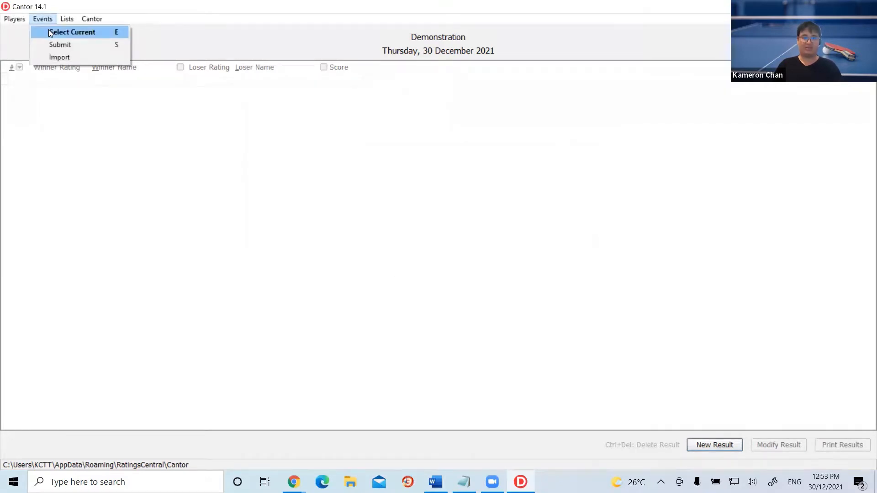
pyautogui.click(48, 30)
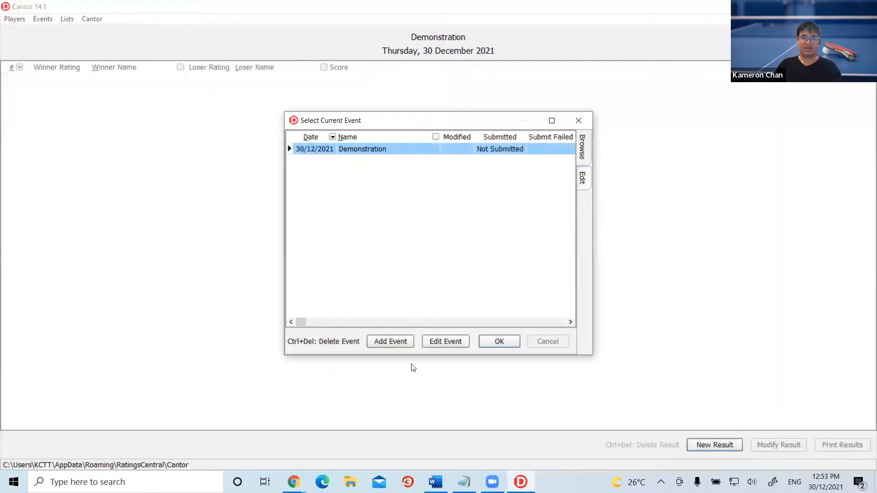
pyautogui.click(452, 340)
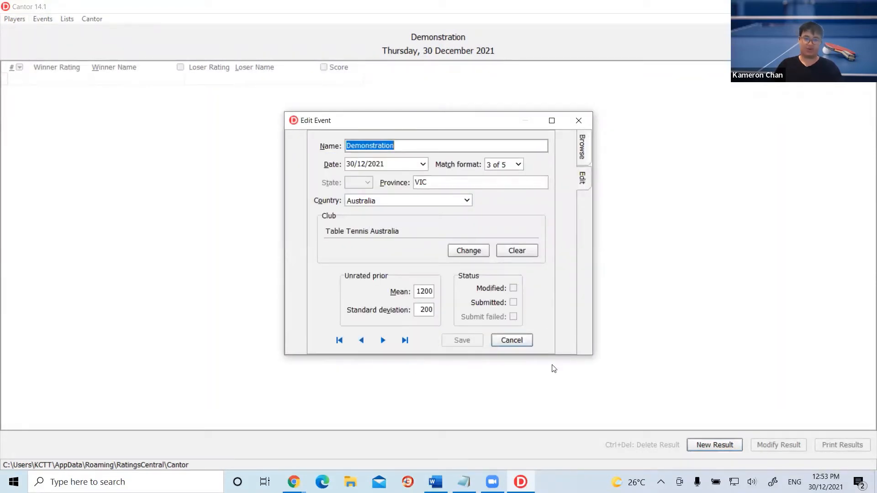
pyautogui.click(512, 341)
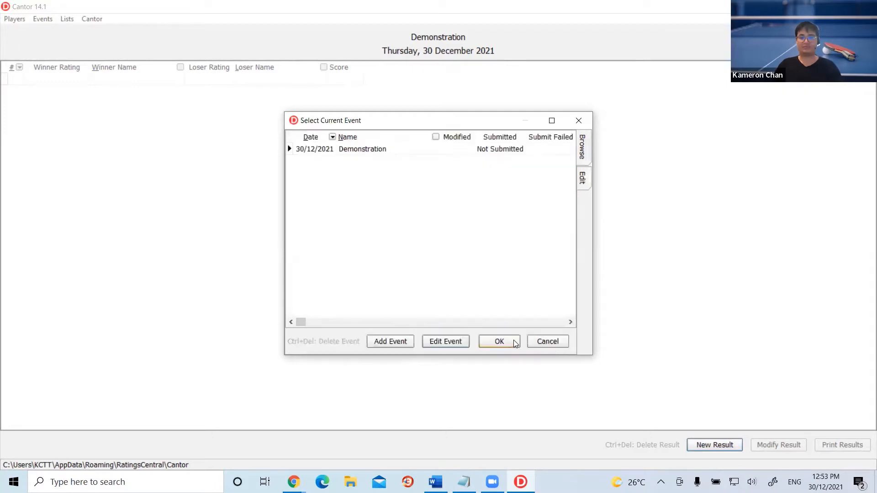
pyautogui.click(551, 342)
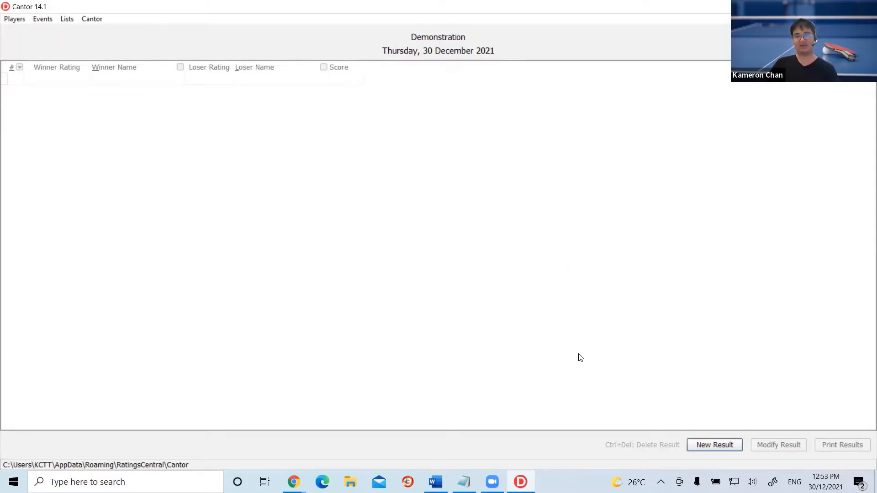
# Record a new 3 of 5 result with the first listed player beating the second, with game scores 9, 9 and 9.
pyautogui.click(711, 448)
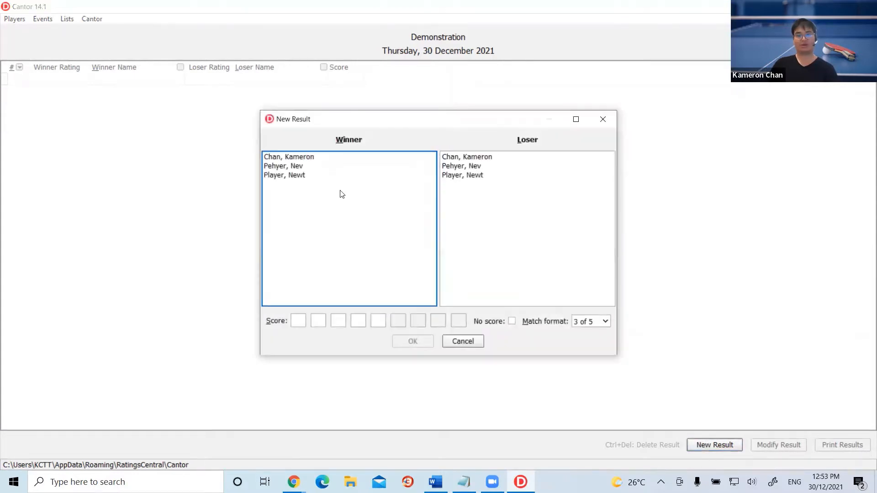
pyautogui.click(309, 158)
pyautogui.click(476, 166)
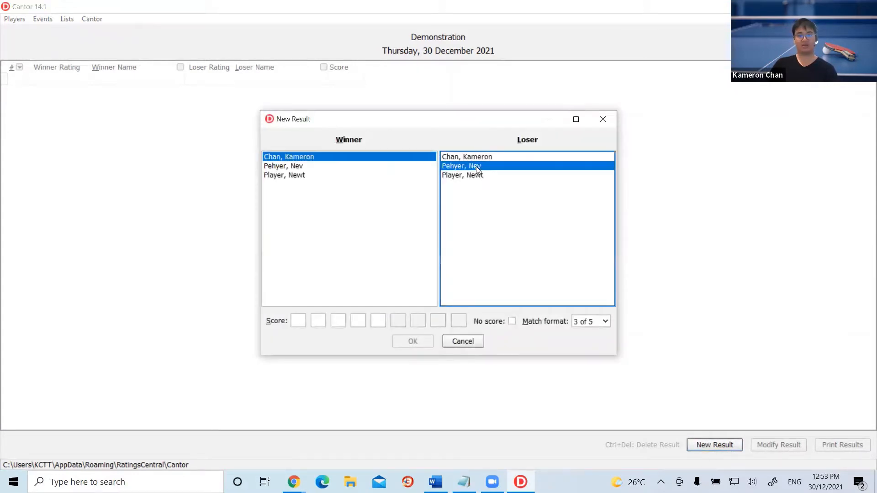
pyautogui.click(296, 321)
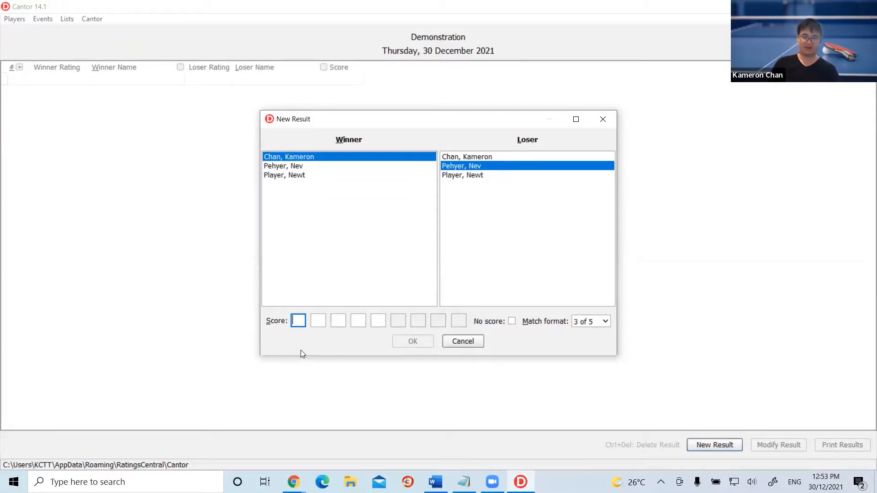
pyautogui.write('999')
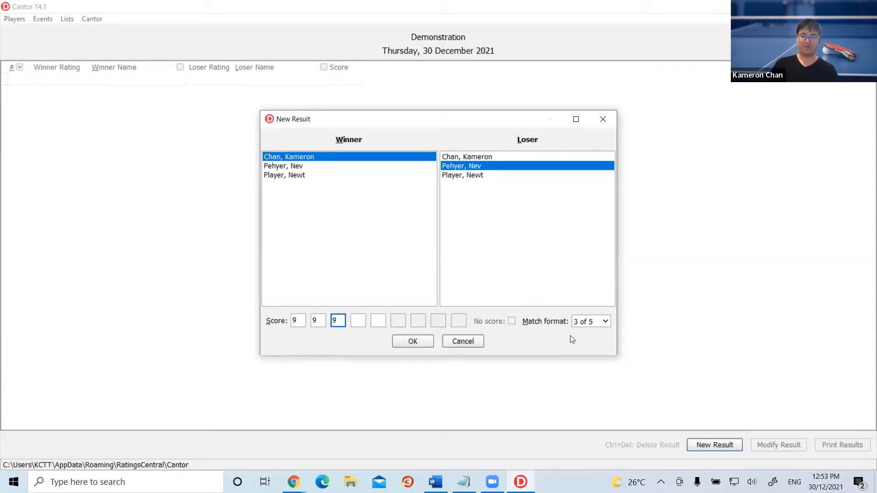
pyautogui.click(591, 322)
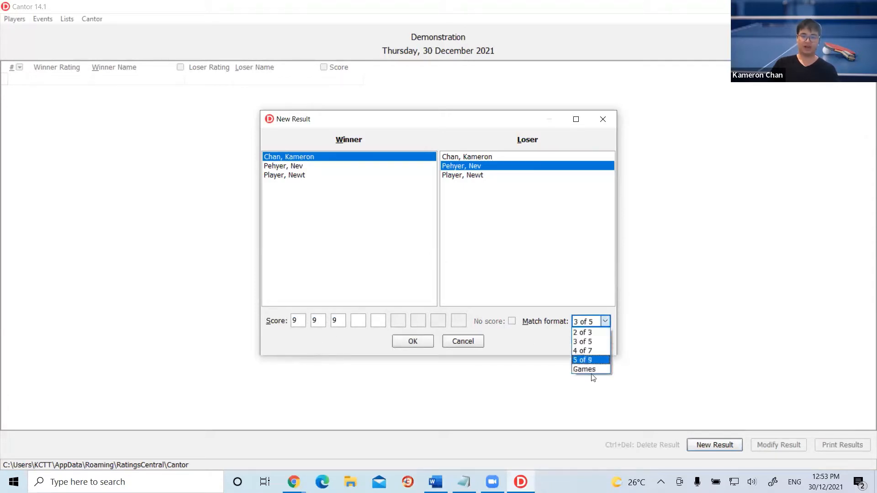
pyautogui.click(605, 322)
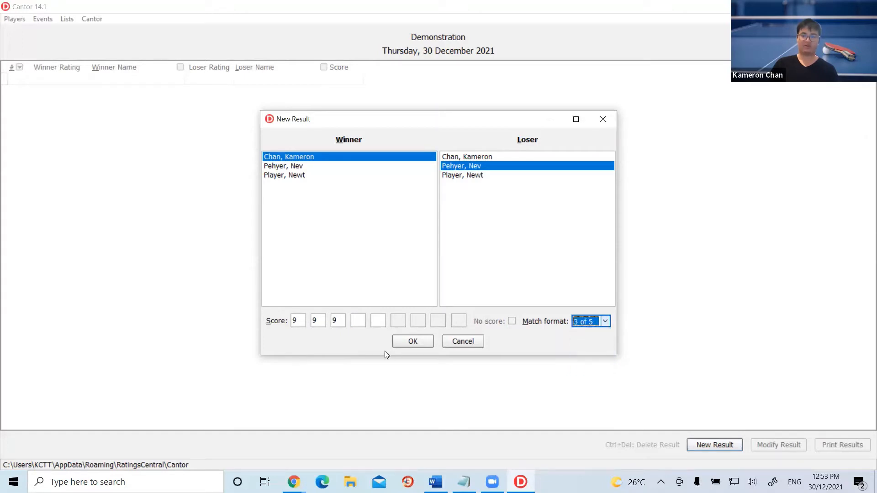
pyautogui.click(412, 343)
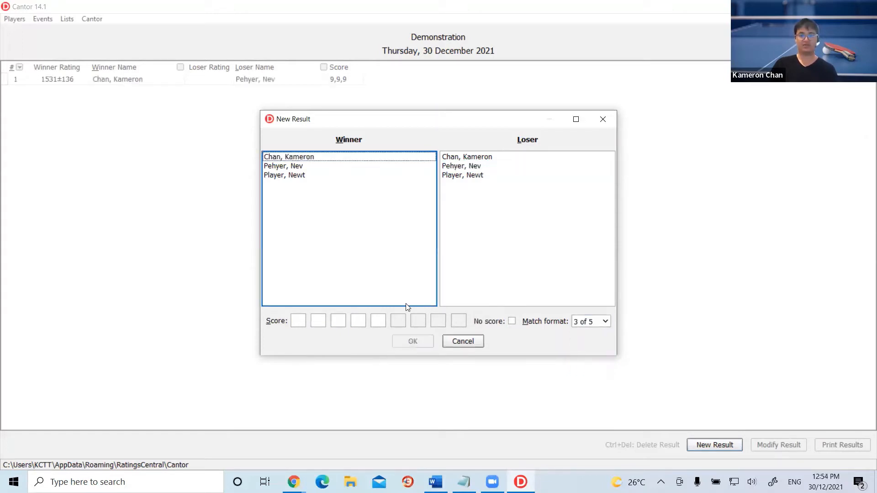
pyautogui.click(308, 157)
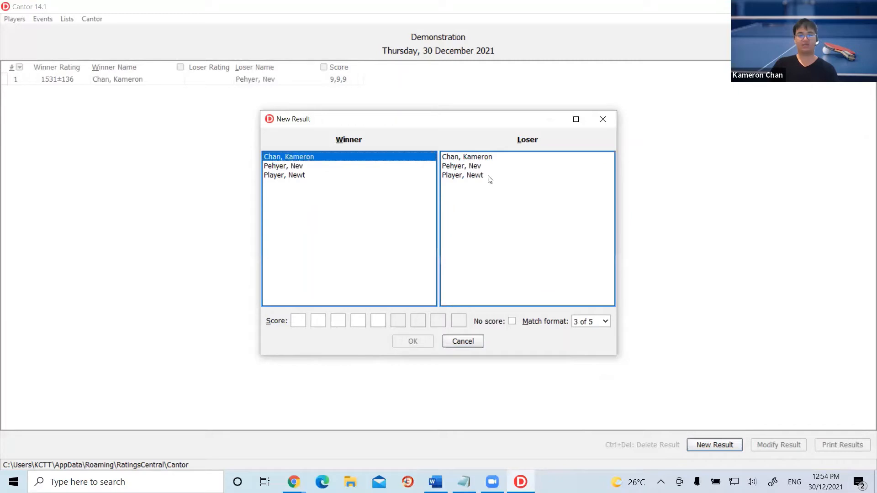
pyautogui.click(489, 176)
pyautogui.click(299, 321)
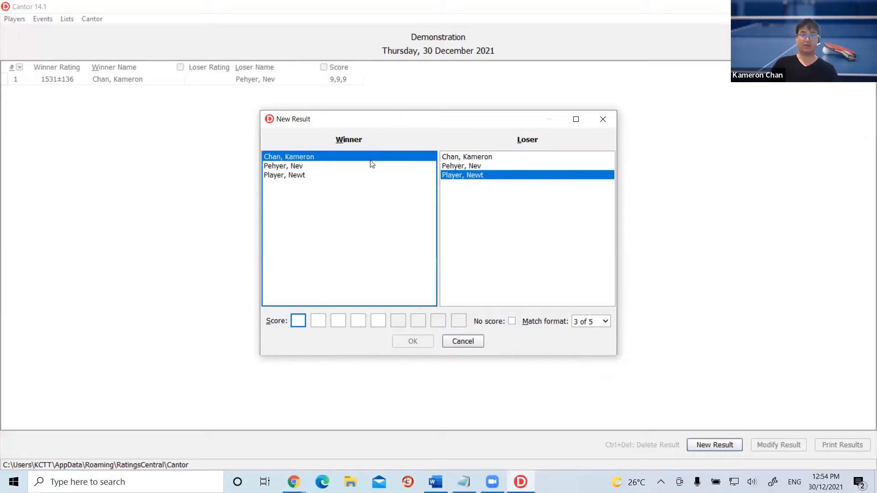
# Record a result with the third listed player beating the first, with game scores -5, 8, 7 and 2.
pyautogui.click(316, 176)
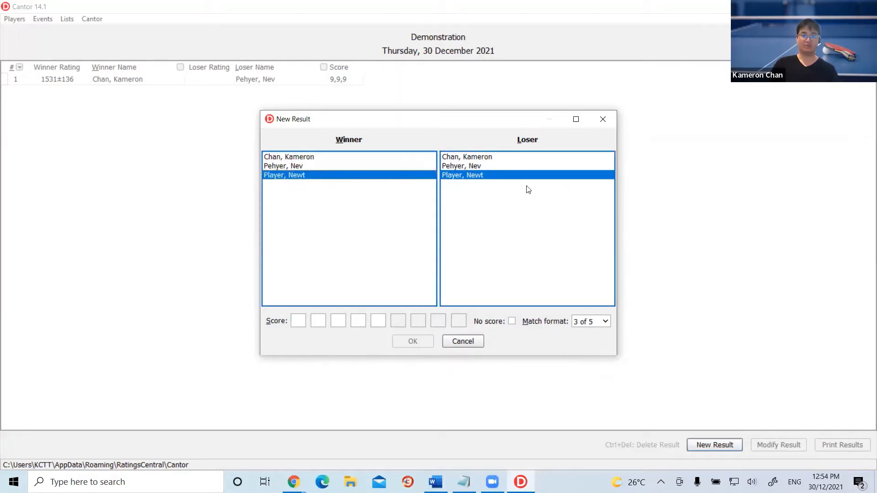
pyautogui.click(503, 157)
pyautogui.click(298, 321)
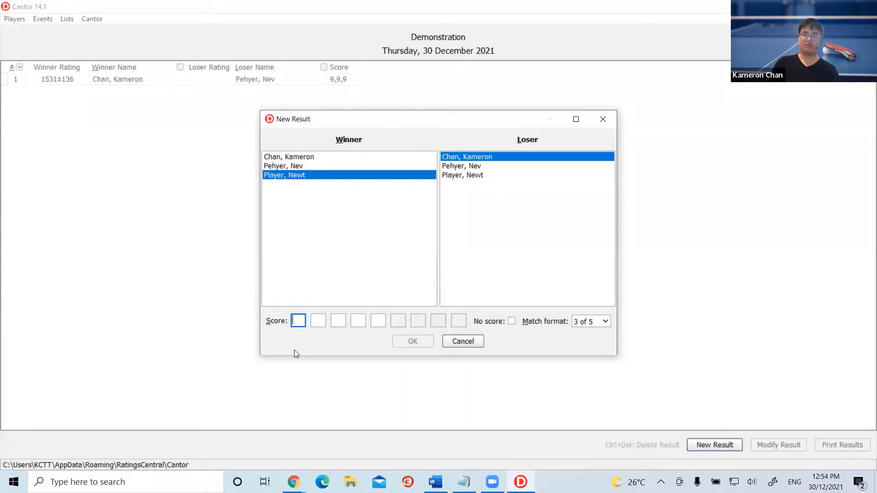
pyautogui.write('5')
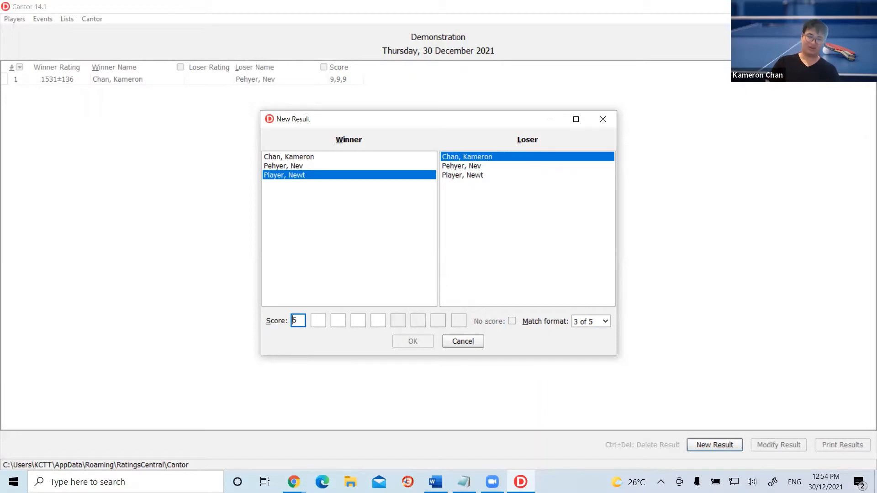
pyautogui.write('-')
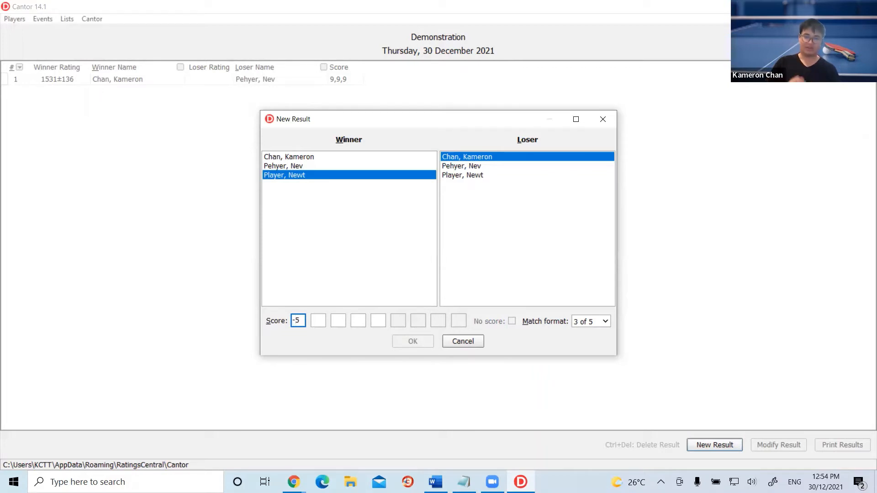
pyautogui.press('Tab')
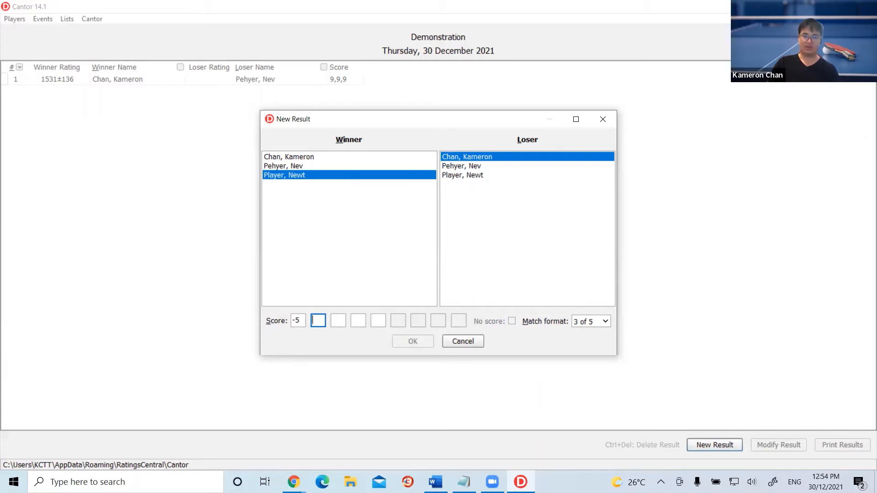
pyautogui.write('8')
pyautogui.press('Tab')
pyautogui.write('7')
pyautogui.press('Tab')
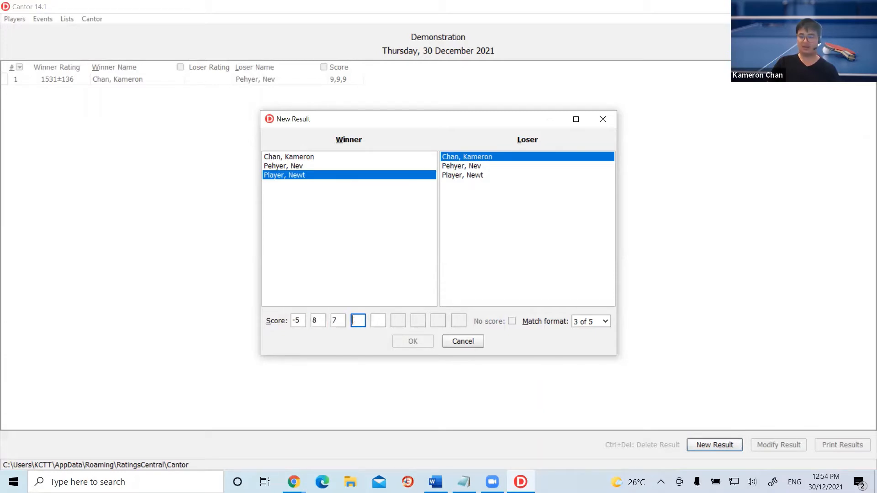
pyautogui.write('2')
pyautogui.click(418, 340)
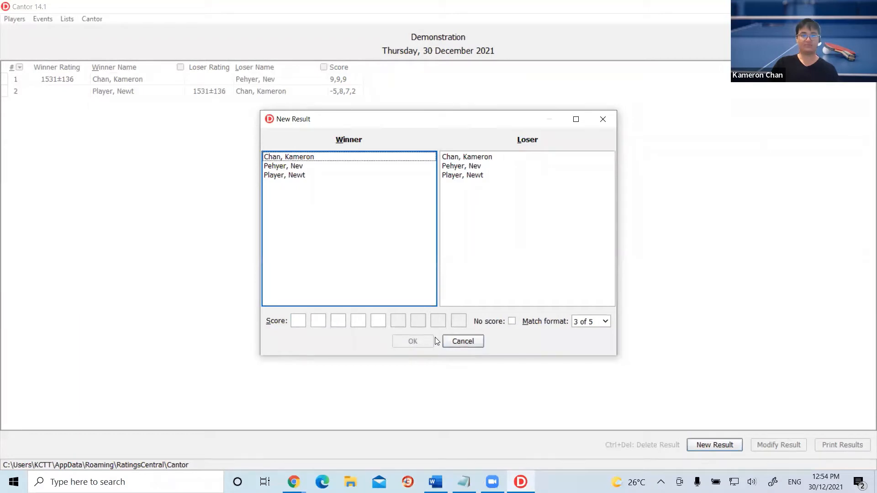
# Record a result with the third listed player beating the second, with game scores 1, 2 and 3.
pyautogui.click(301, 176)
pyautogui.click(488, 167)
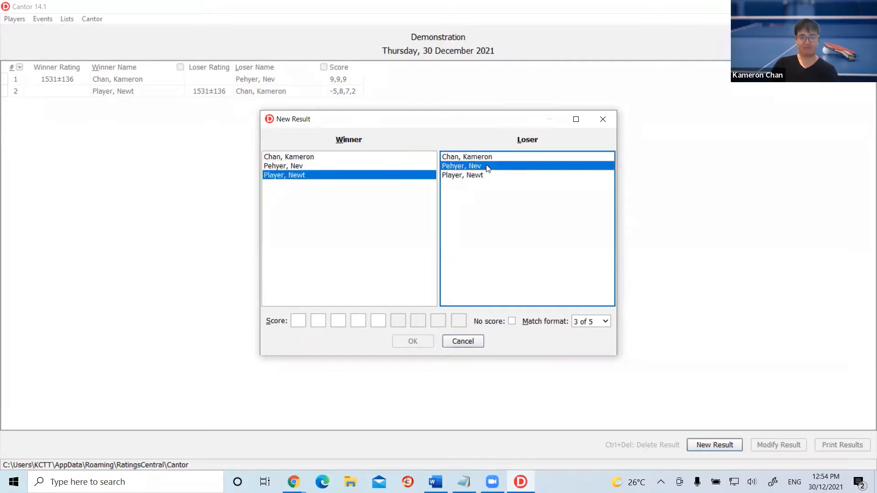
pyautogui.click(295, 325)
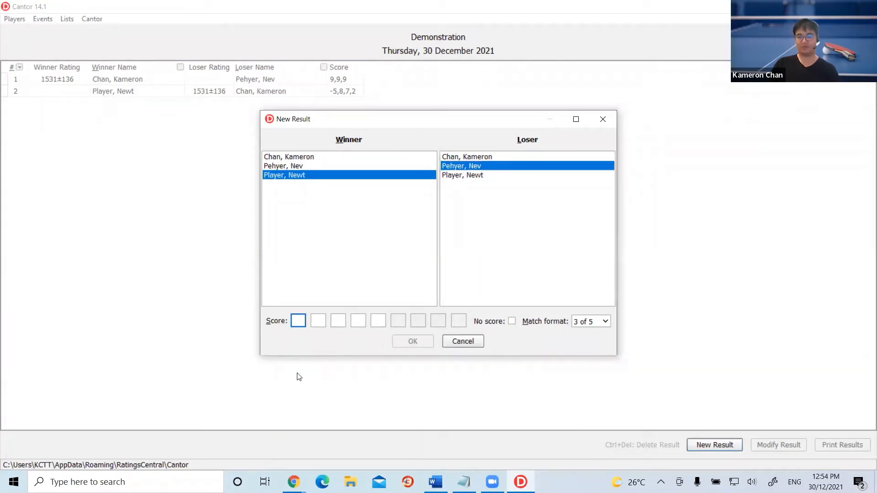
pyautogui.write('1 2 3')
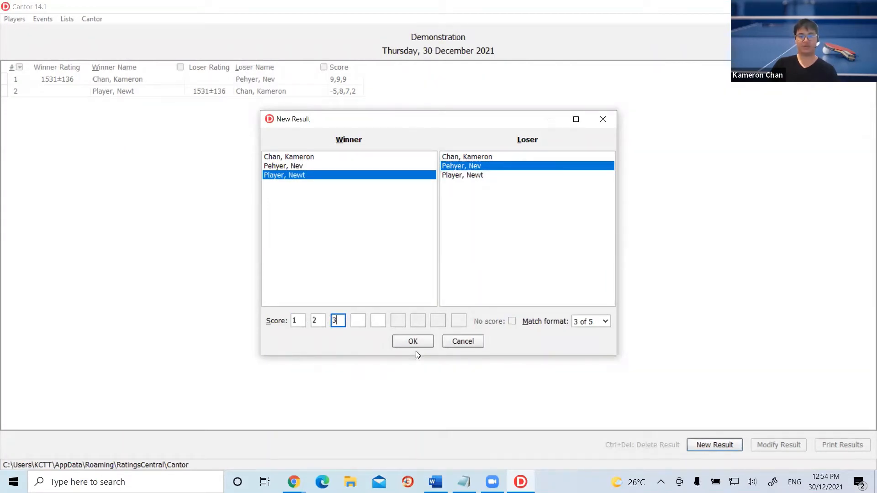
pyautogui.click(416, 345)
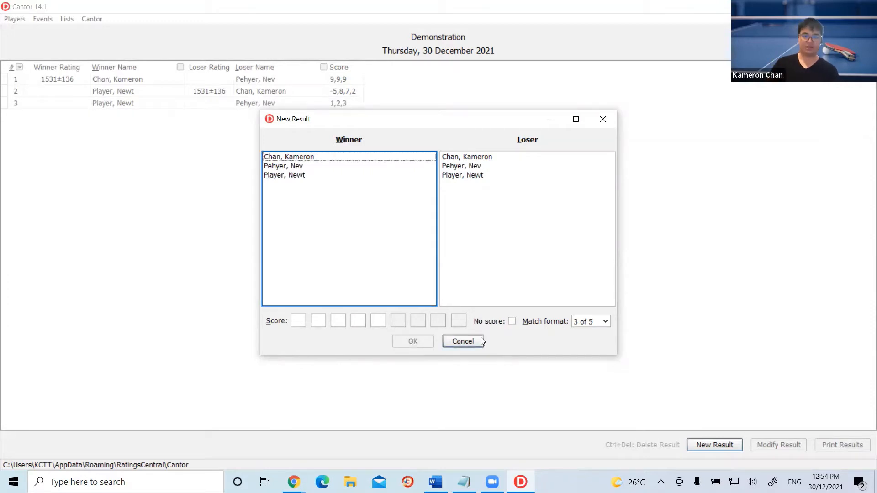
# Record a result with the first listed player beating the third, with game scores -9, -2, 7, 8 and 3, and close the result entry.
pyautogui.click(329, 157)
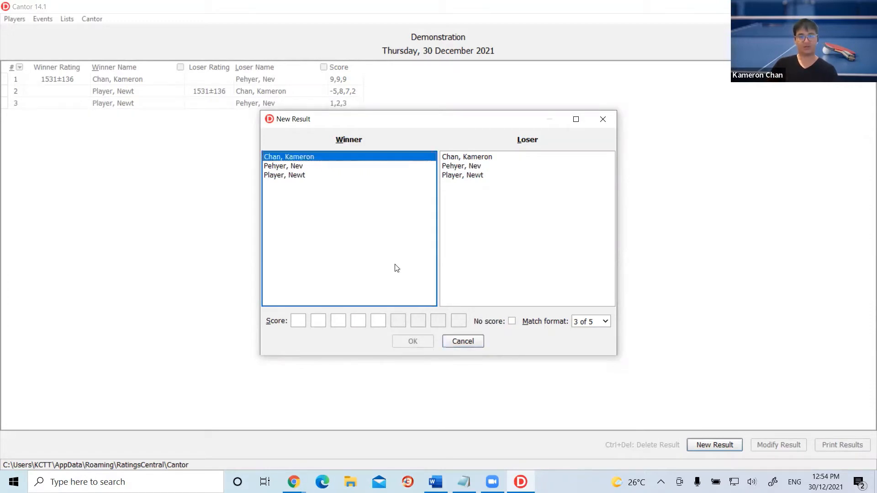
pyautogui.click(462, 176)
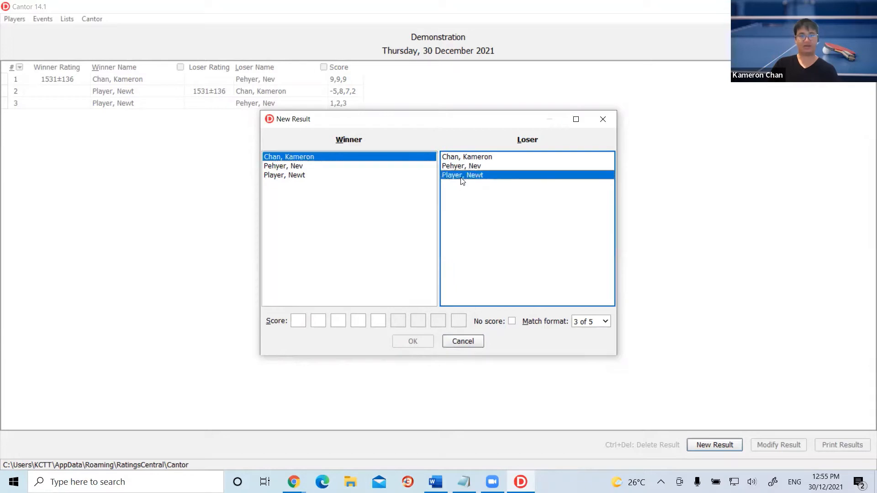
pyautogui.click(294, 319)
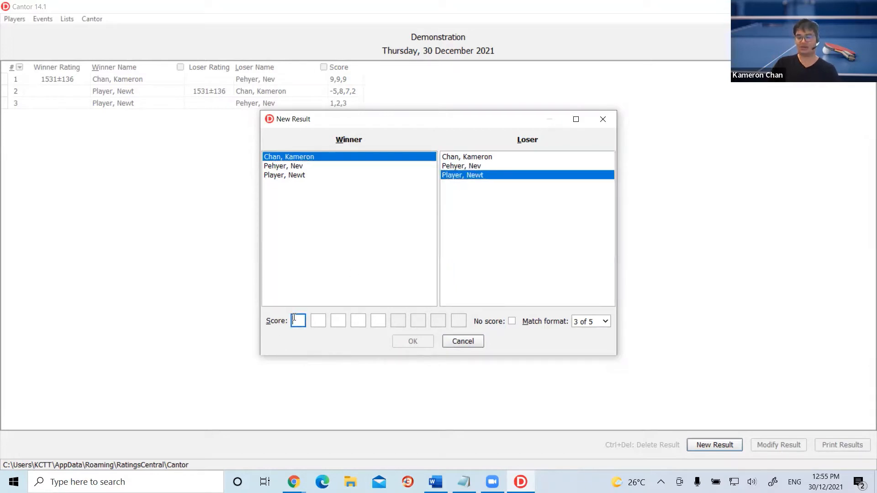
pyautogui.write('-9')
pyautogui.press('Tab')
pyautogui.write('-2')
pyautogui.press('Tab')
pyautogui.write('7')
pyautogui.press('Tab')
pyautogui.write('8')
pyautogui.press('Tab')
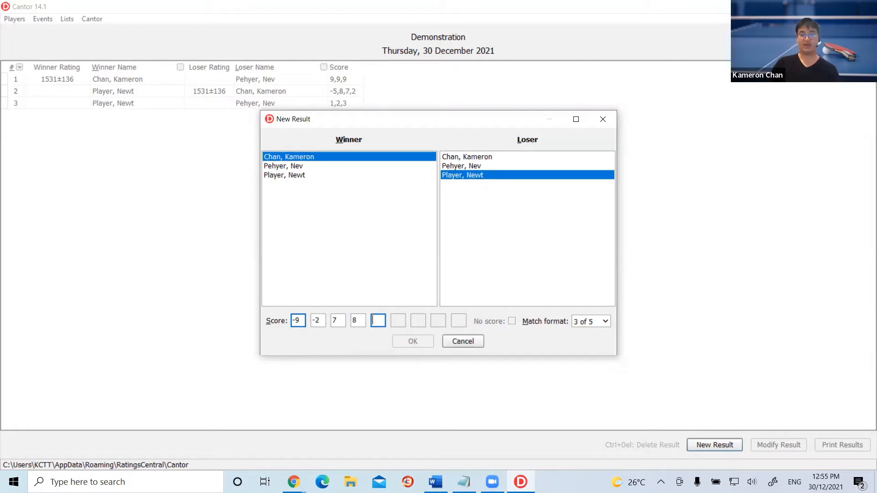
pyautogui.write('3')
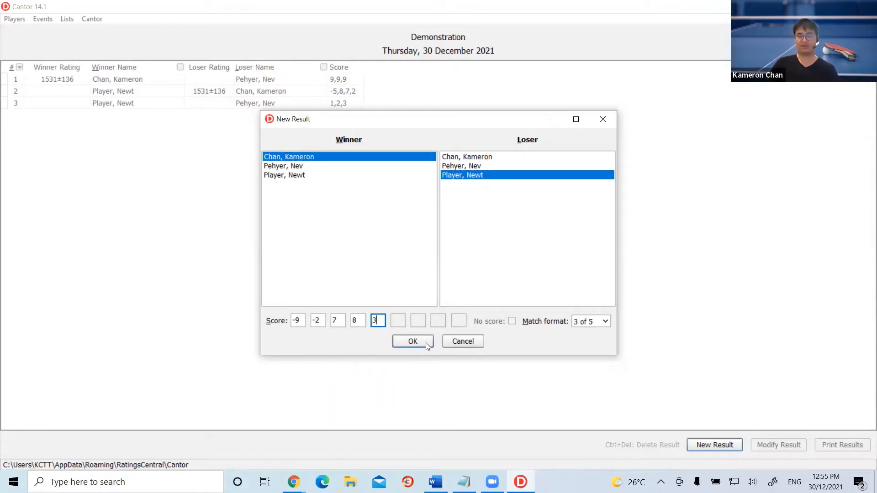
pyautogui.click(360, 321)
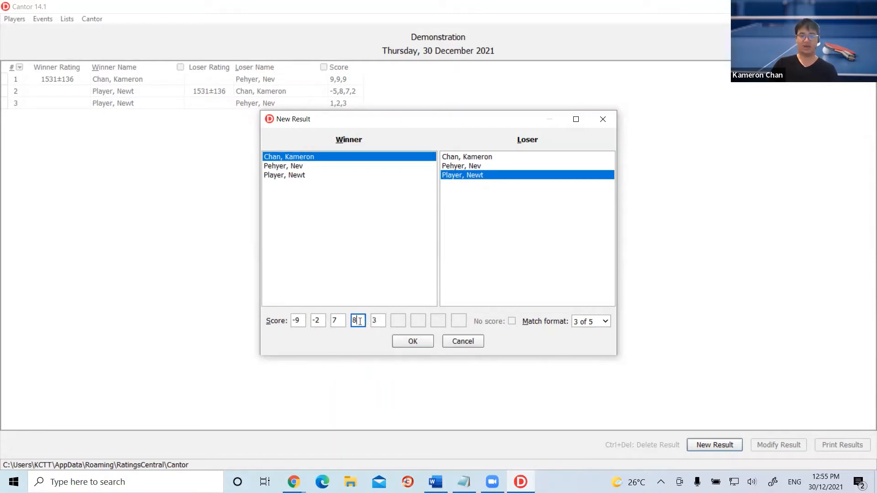
pyautogui.press('Tab')
pyautogui.press('Tab')
pyautogui.press('Return')
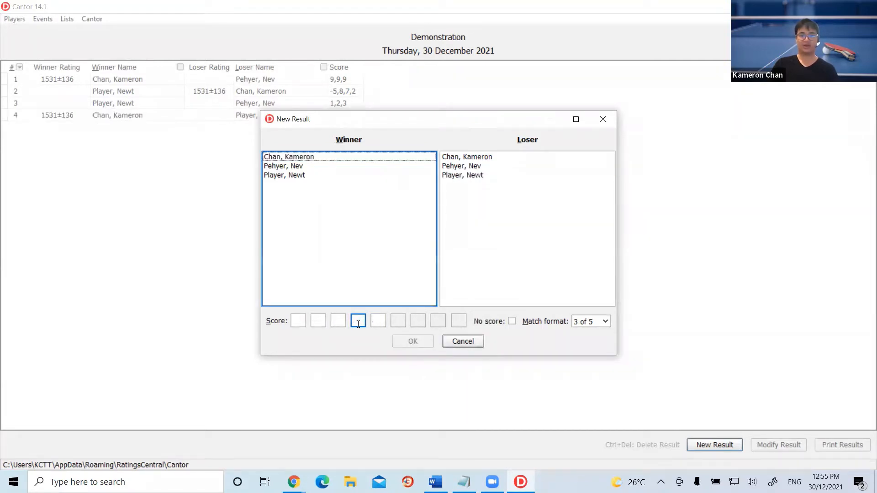
pyautogui.click(462, 341)
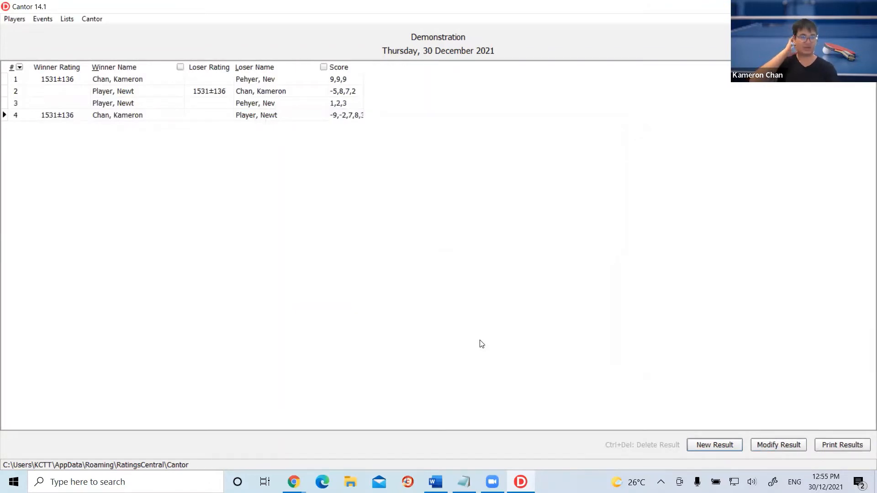
# Try to change the fourth result so that the second listed player beats the first.
pyautogui.click(772, 444)
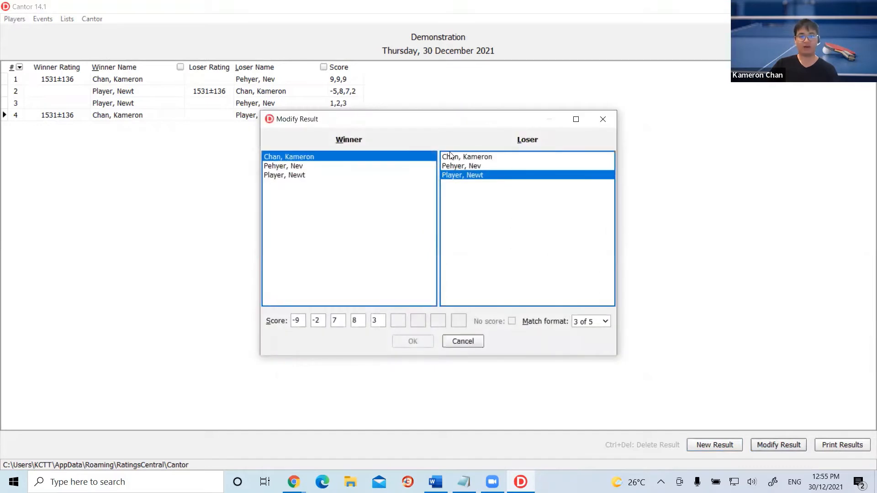
pyautogui.click(320, 166)
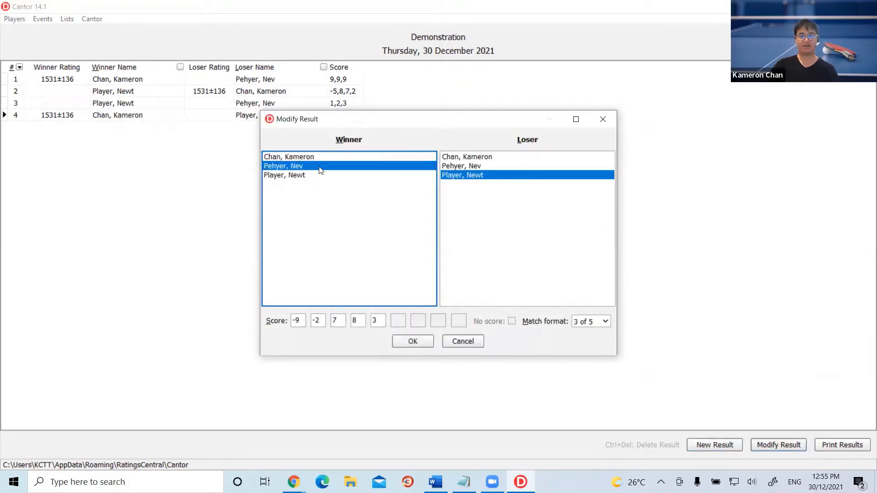
pyautogui.click(473, 166)
pyautogui.click(473, 156)
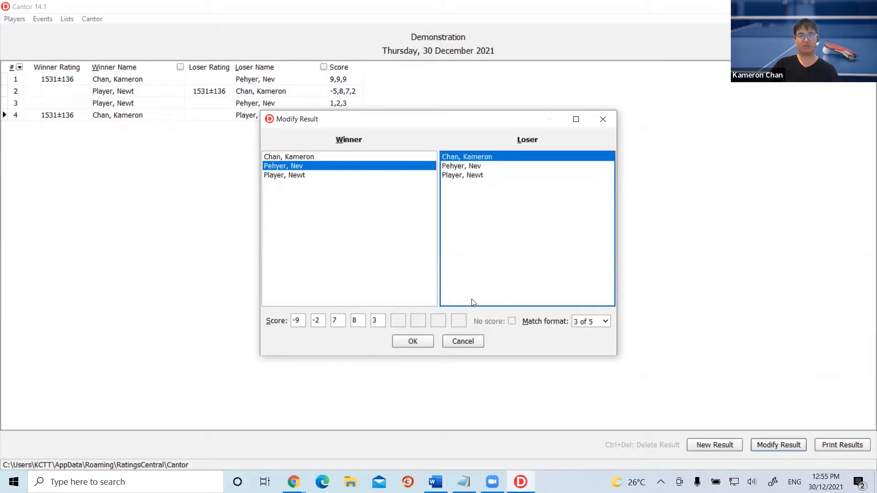
pyautogui.click(470, 340)
# Examine the first and second results' players and scores in the modification form, cancelling each without changes.
pyautogui.click(153, 78)
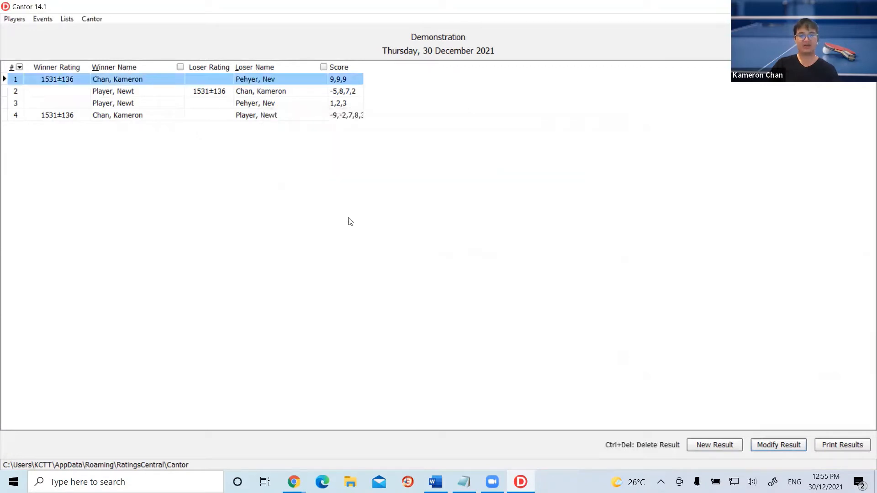
pyautogui.click(779, 445)
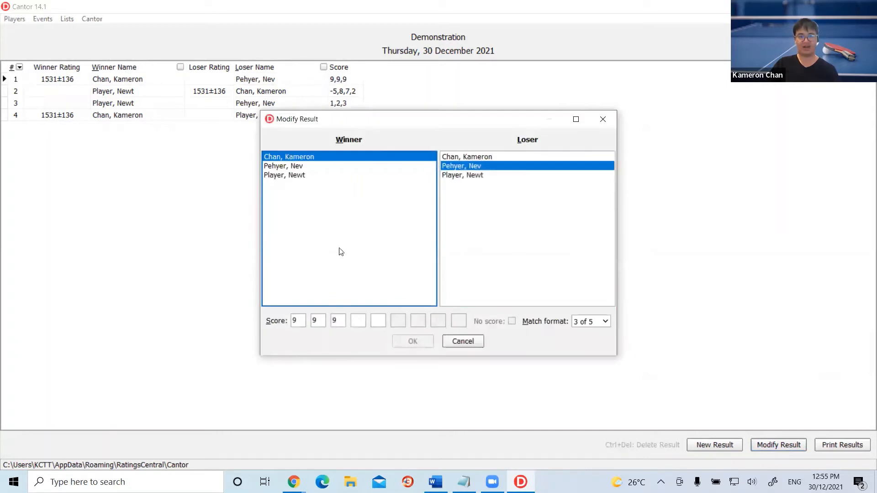
pyautogui.click(463, 341)
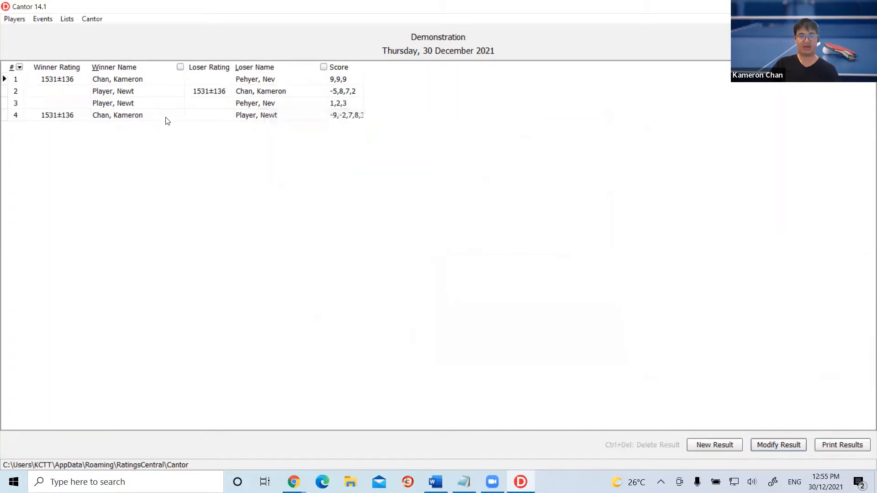
pyautogui.click(133, 95)
pyautogui.click(777, 445)
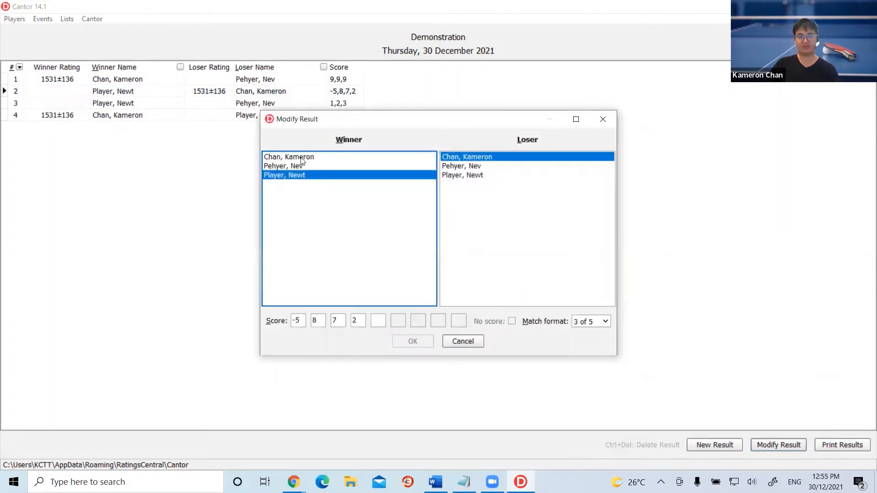
pyautogui.click(470, 343)
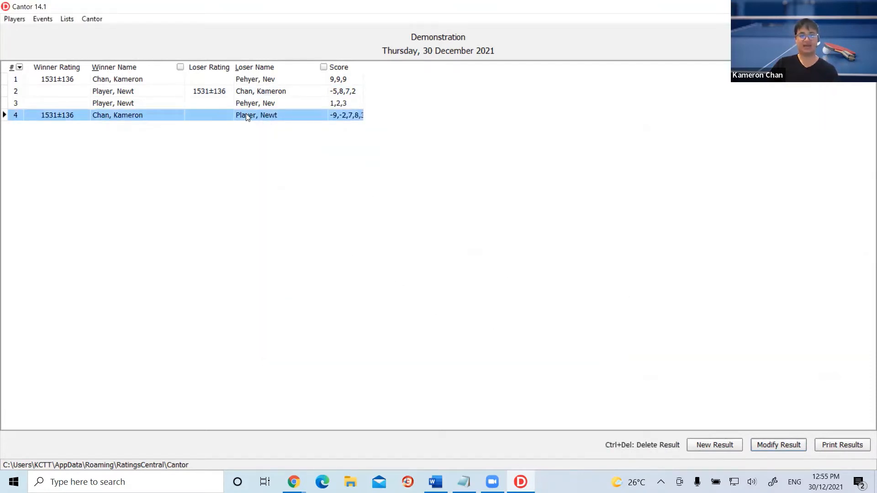
# Change the loser of the fourth result to the second listed player.
pyautogui.click(766, 446)
pyautogui.click(468, 168)
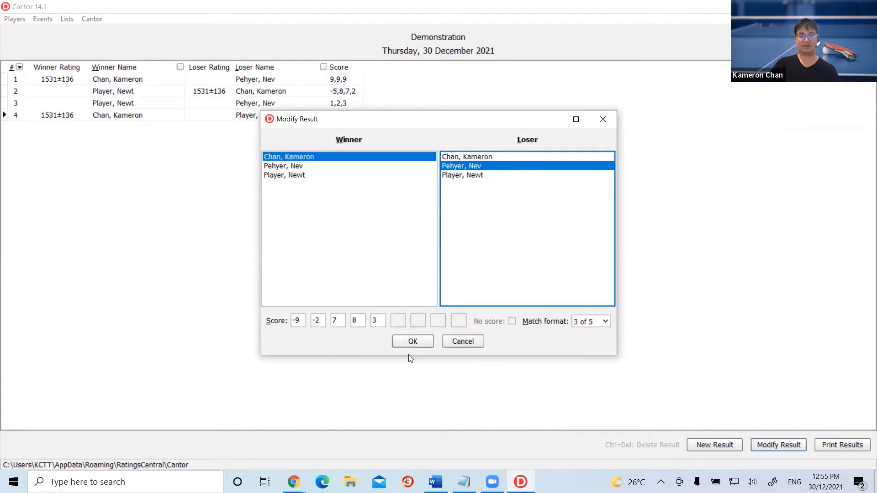
pyautogui.click(411, 341)
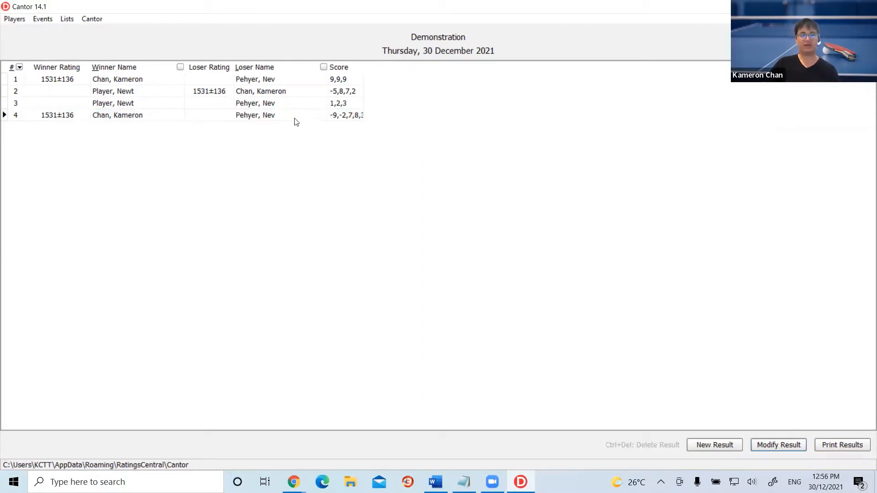
# Record a new result with the third listed player beating the second, with game scores 5, 5 and 2.
pyautogui.click(706, 445)
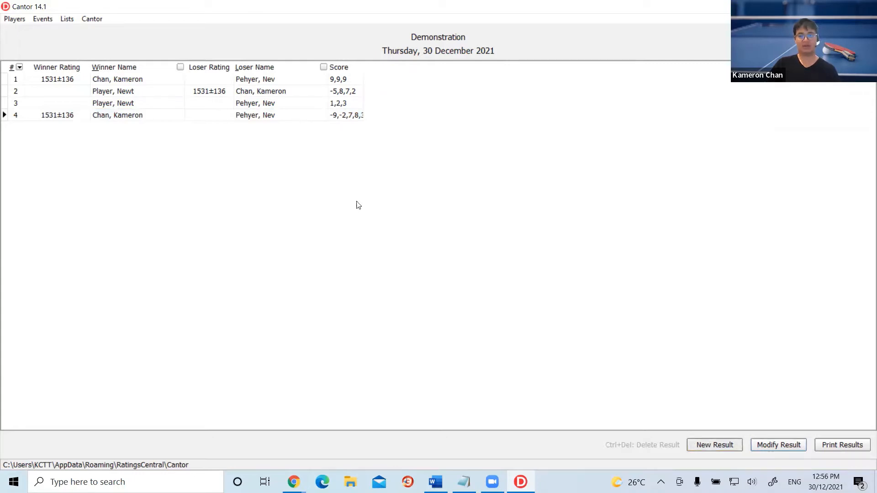
pyautogui.click(281, 167)
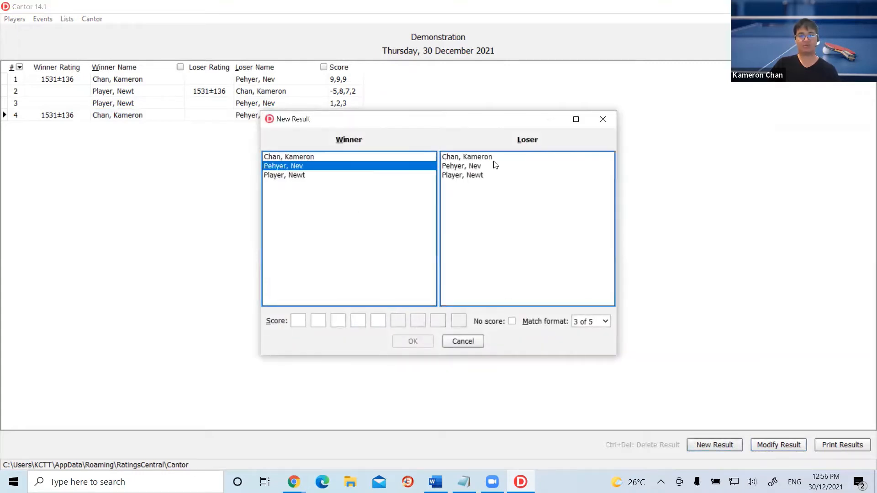
pyautogui.click(339, 158)
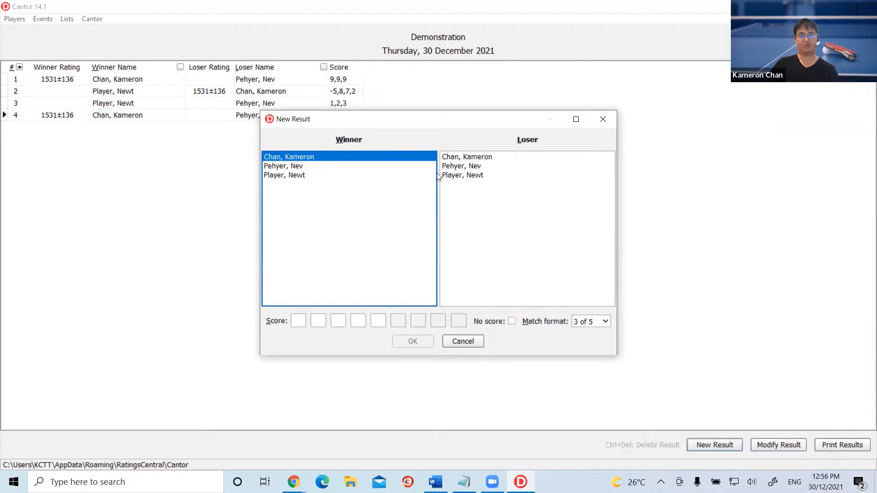
pyautogui.click(339, 177)
pyautogui.click(455, 168)
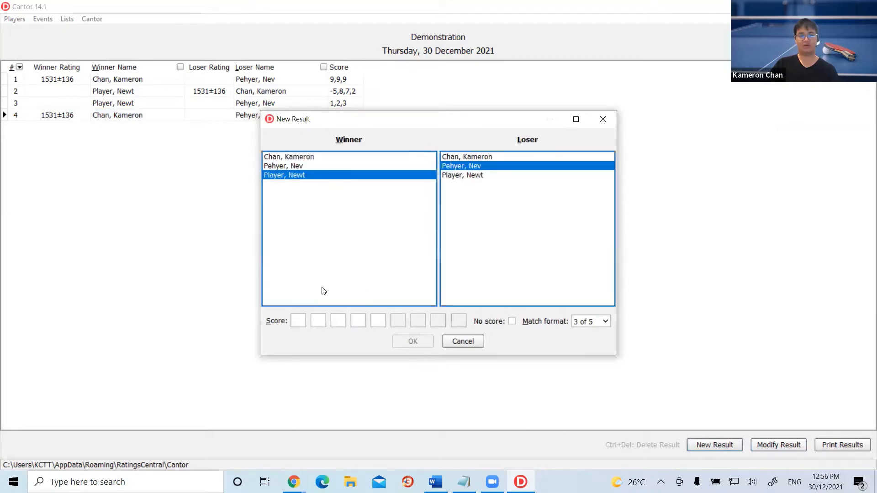
pyautogui.click(297, 321)
pyautogui.write('5')
pyautogui.press('Tab')
pyautogui.write('5')
pyautogui.press('Tab')
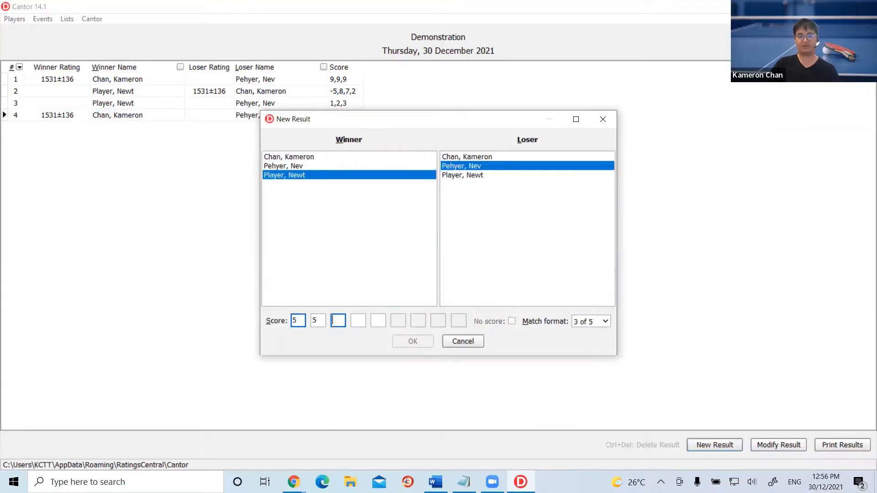
pyautogui.write('2')
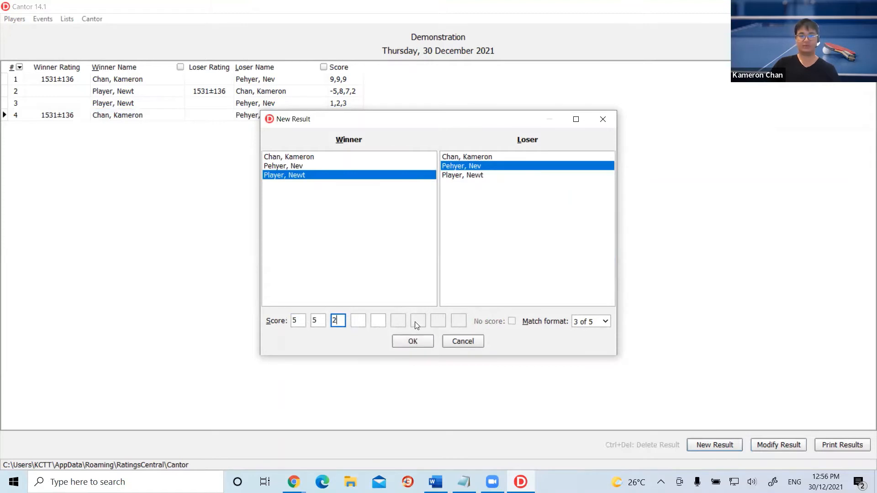
pyautogui.press('Return')
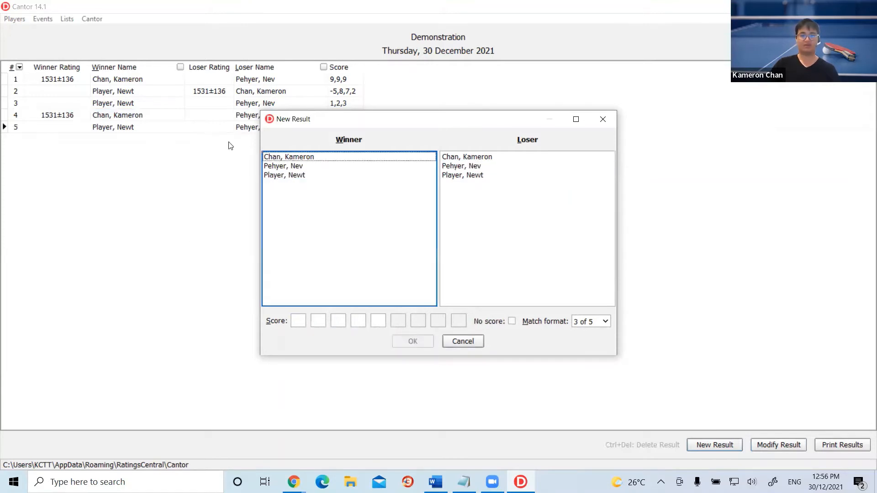
# Record a result with the first listed player beating the third, with game scores 9, 9 and 10.
pyautogui.click(292, 159)
pyautogui.click(454, 177)
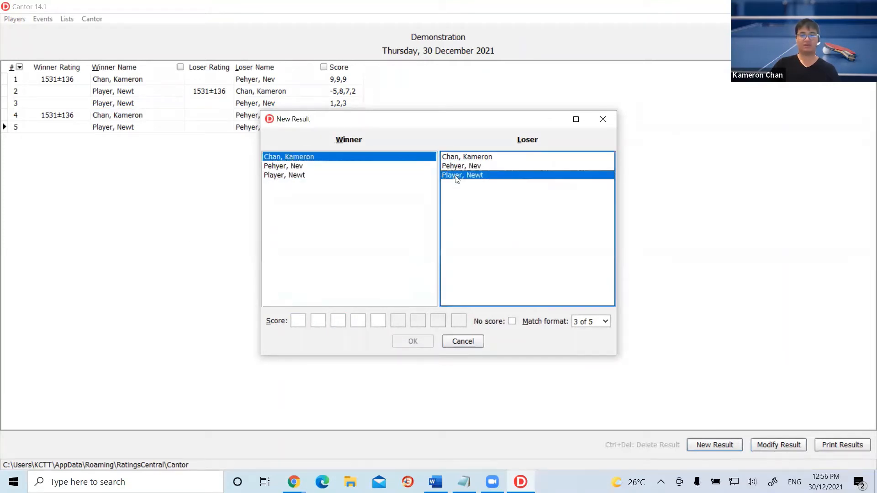
pyautogui.click(292, 316)
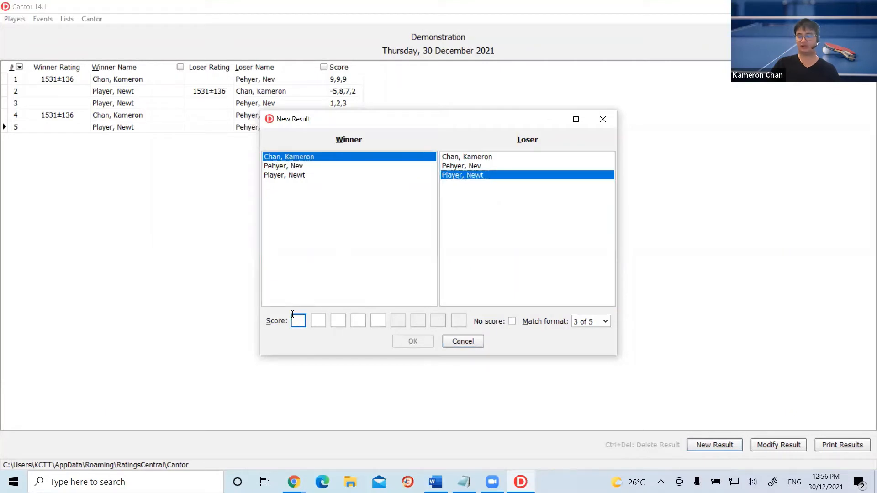
pyautogui.write('9')
pyautogui.press('Tab')
pyautogui.write('9')
pyautogui.press('Tab')
pyautogui.write('10')
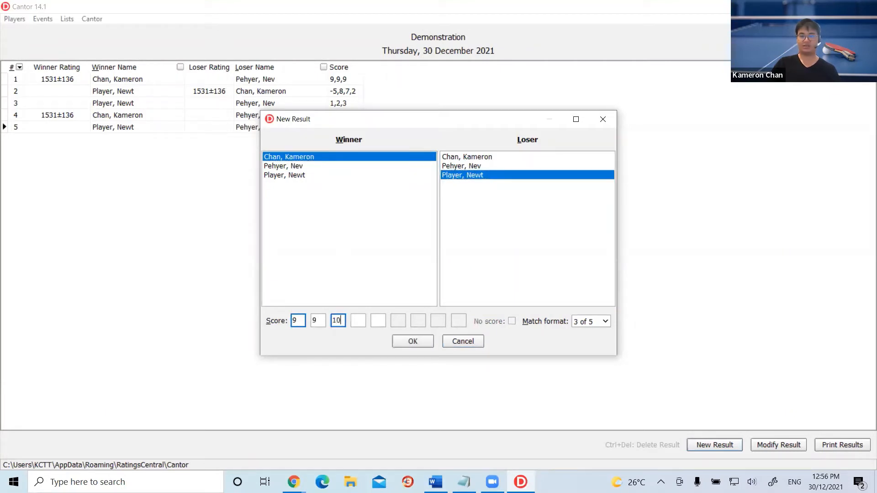
pyautogui.press('Tab')
pyautogui.press('Return')
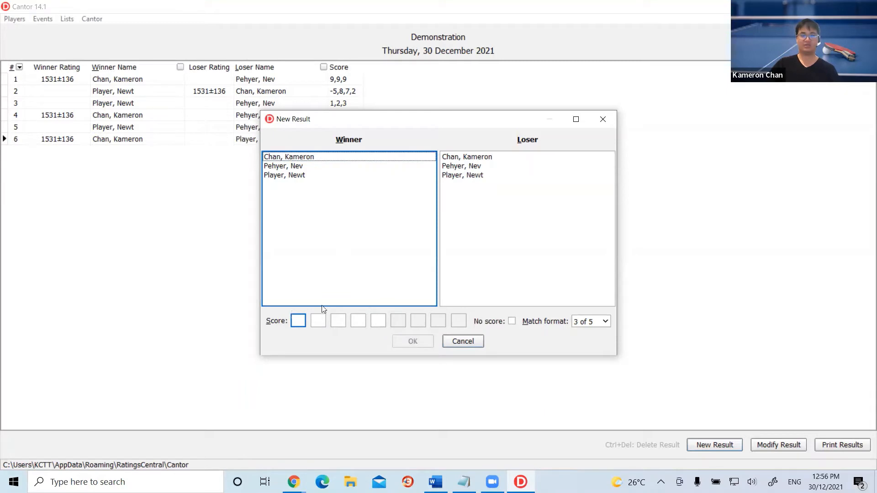
# Record a result with the third listed player beating the second, marked as having no score.
pyautogui.click(308, 176)
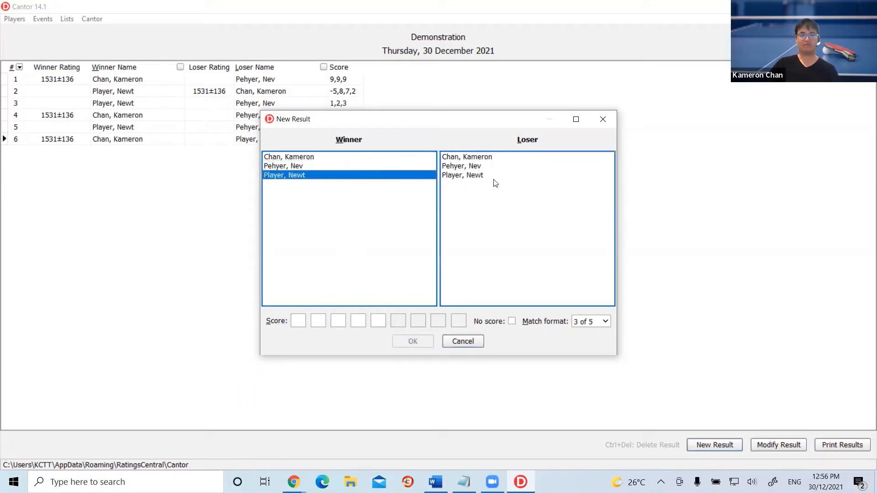
pyautogui.click(479, 168)
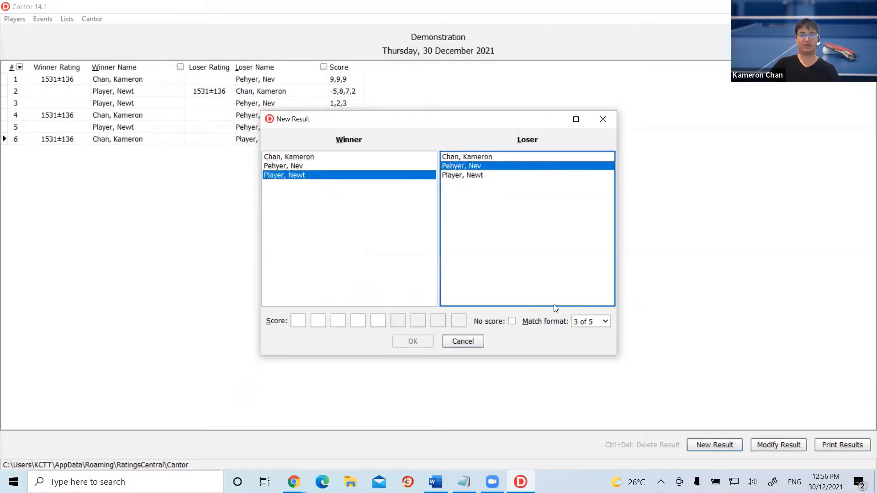
pyautogui.click(513, 321)
pyautogui.click(398, 344)
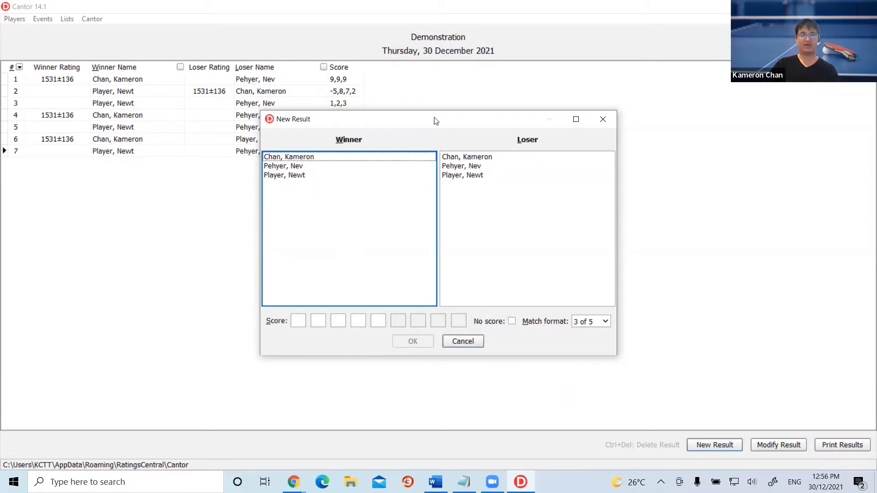
# Set up a new result with the first listed player beating the third, using the Games match format.
pyautogui.moveTo(434, 118); pyautogui.dragTo(578, 113)
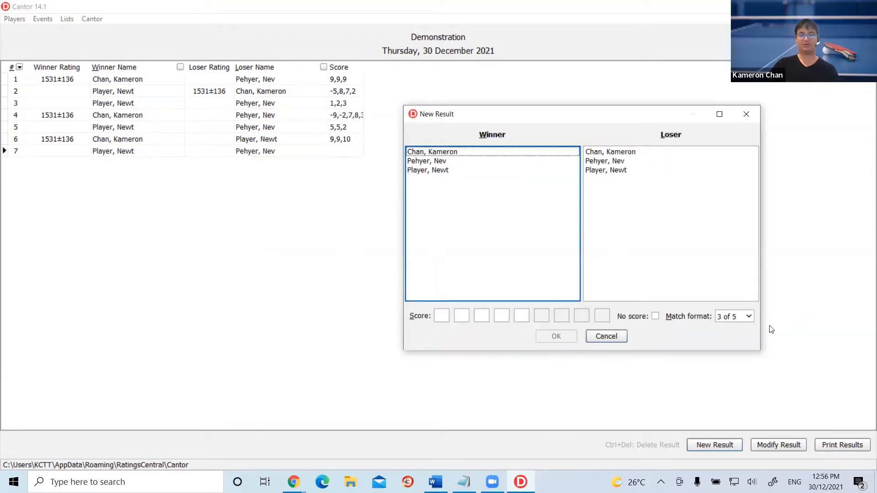
pyautogui.click(452, 154)
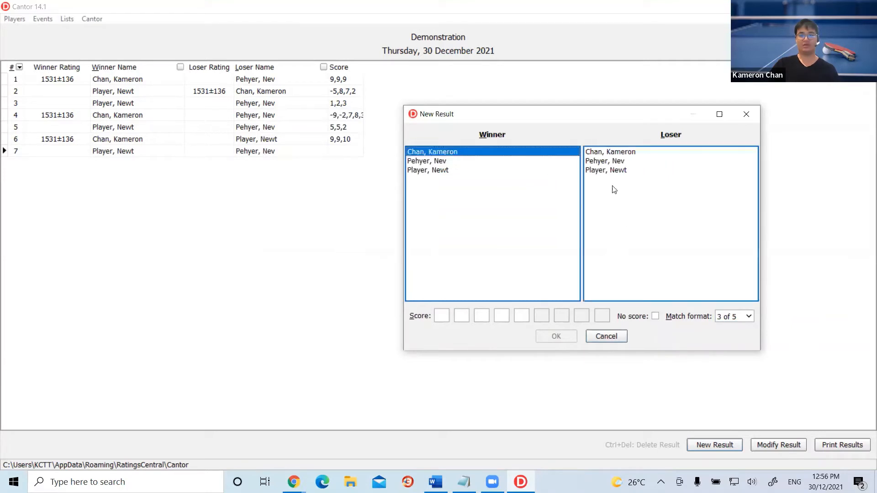
pyautogui.click(617, 171)
pyautogui.click(735, 316)
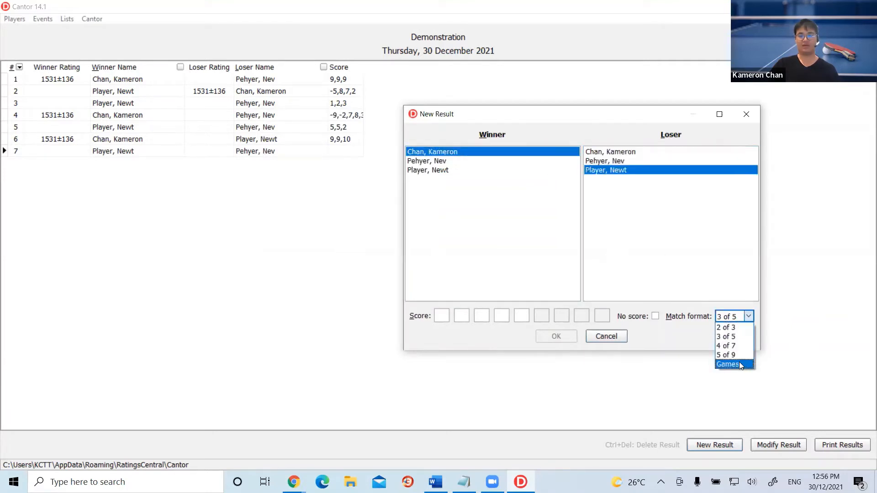
pyautogui.click(737, 356)
pyautogui.click(741, 317)
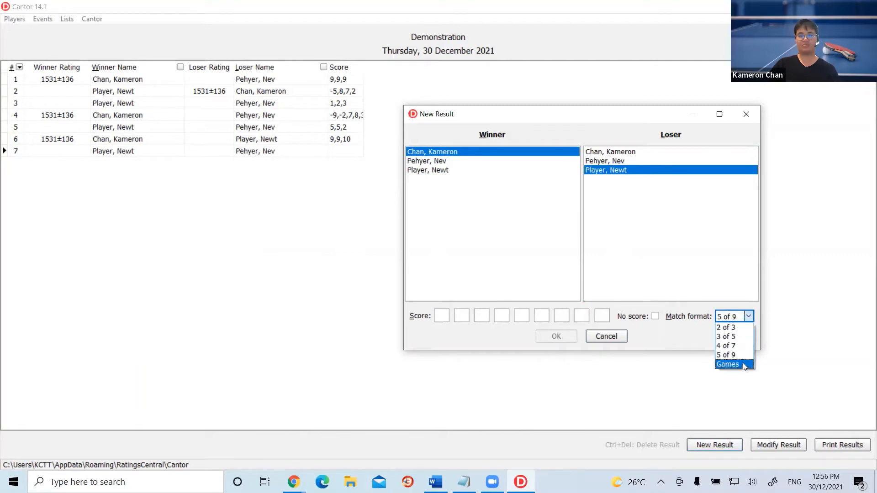
pyautogui.click(731, 364)
# Enter a score of 3 games to 1 for the new result, save it and finish entering results.
pyautogui.click(436, 316)
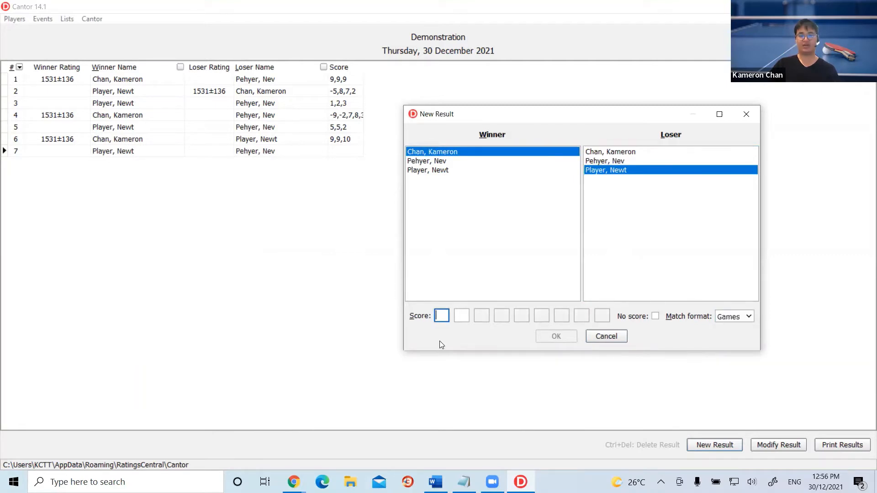
pyautogui.write('3')
pyautogui.press('Tab')
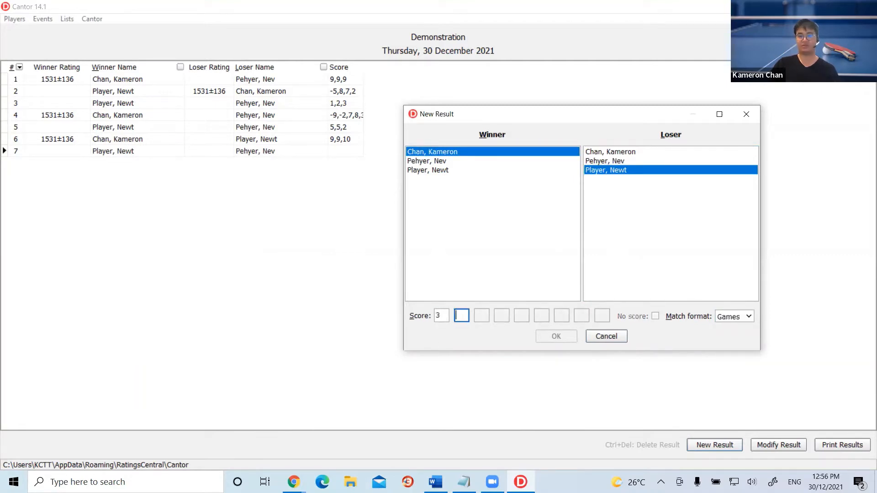
pyautogui.write('1')
pyautogui.press('Tab')
pyautogui.press('Return')
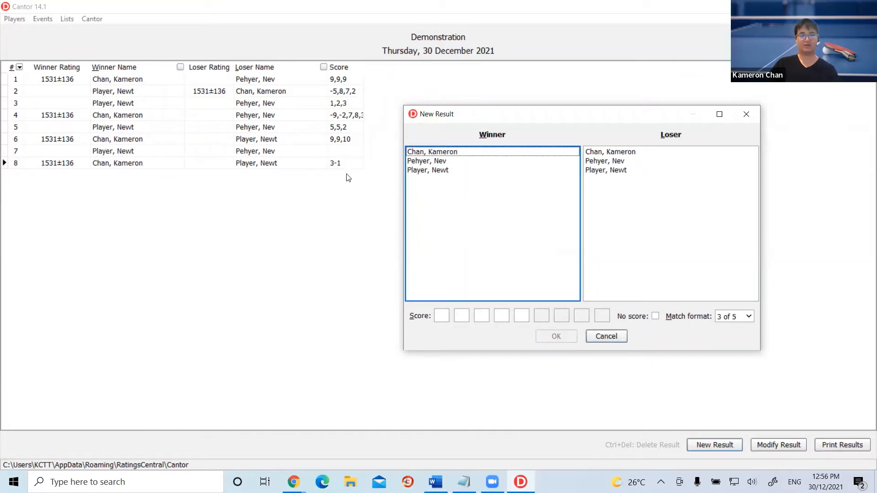
pyautogui.click(607, 337)
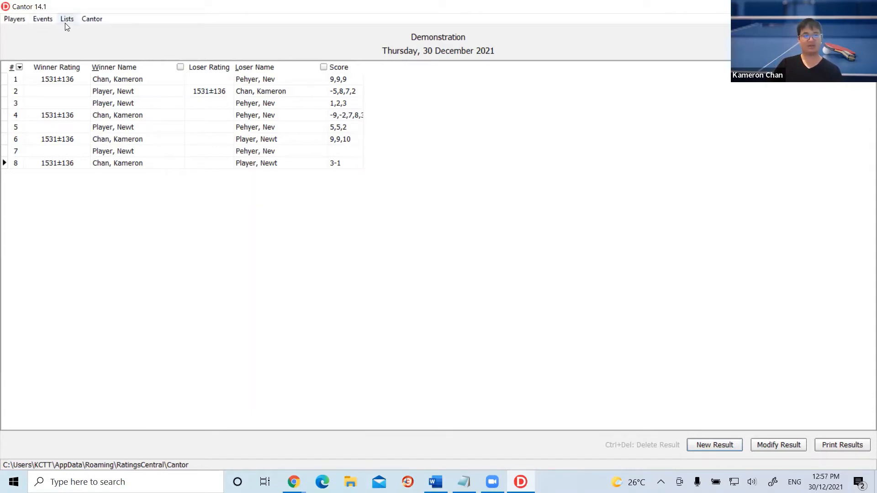
# Submit the Demonstration event to Ratings Central and close the submission window.
pyautogui.click(46, 20)
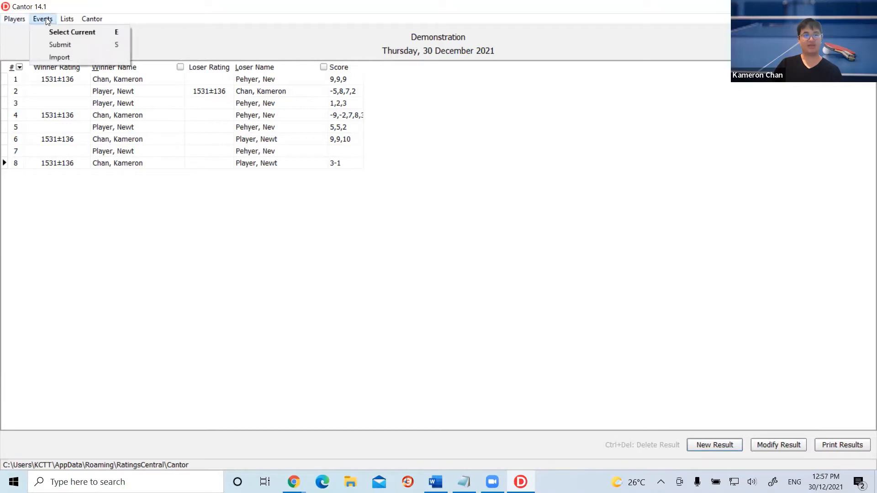
pyautogui.click(55, 44)
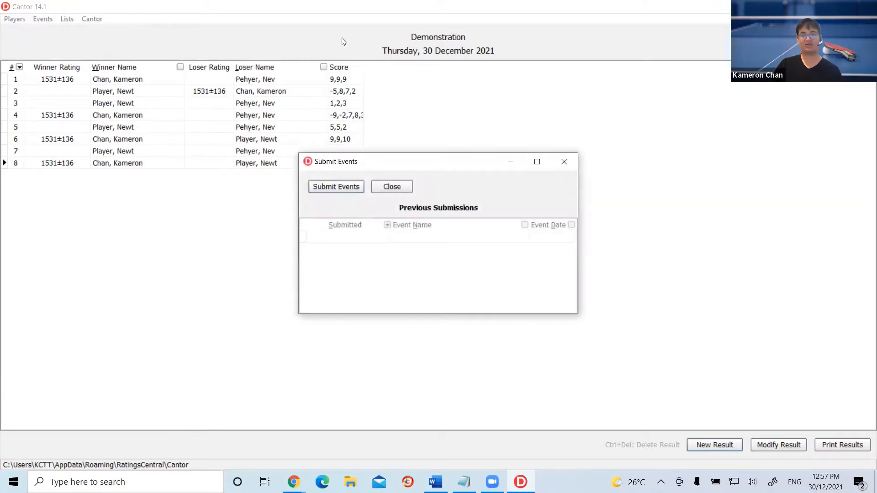
pyautogui.click(330, 185)
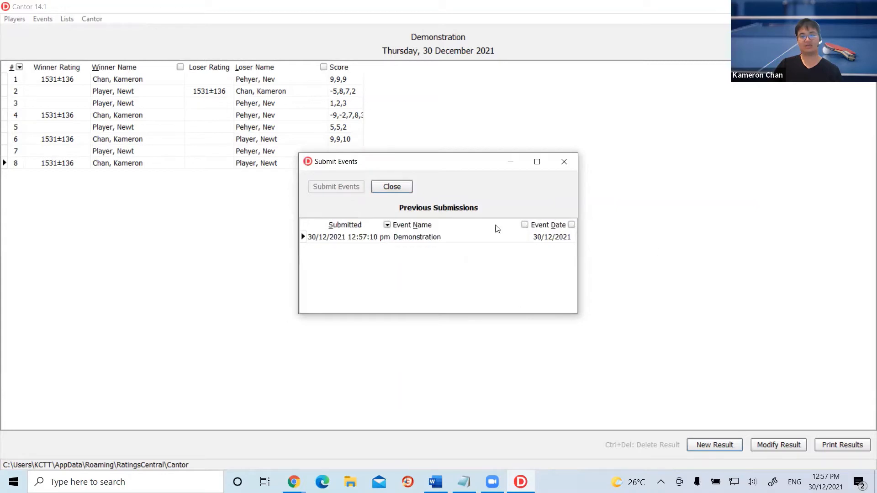
pyautogui.click(689, 299)
pyautogui.click(407, 188)
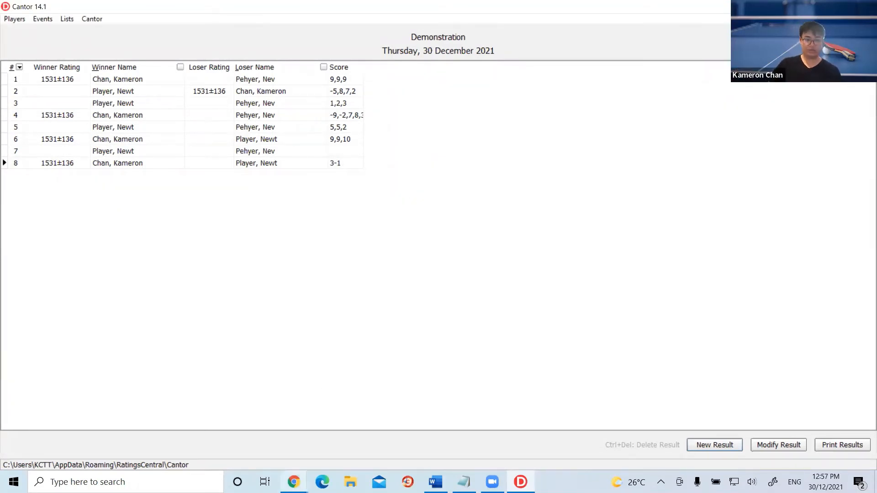
# Switch to Chrome, reload the Ratings Central home page and examine initial ratings in the Demonstration event's summary report.
pyautogui.moveTo(294, 482)
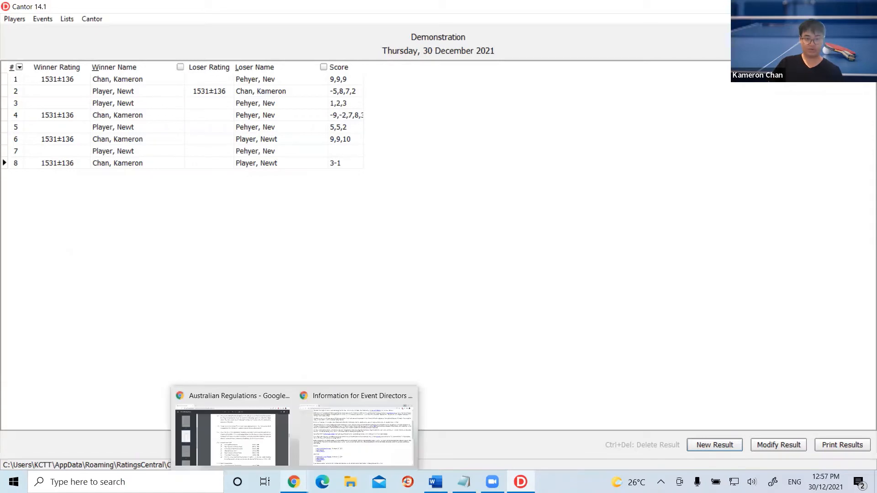
pyautogui.click(366, 426)
pyautogui.scroll(5, 191, 228)
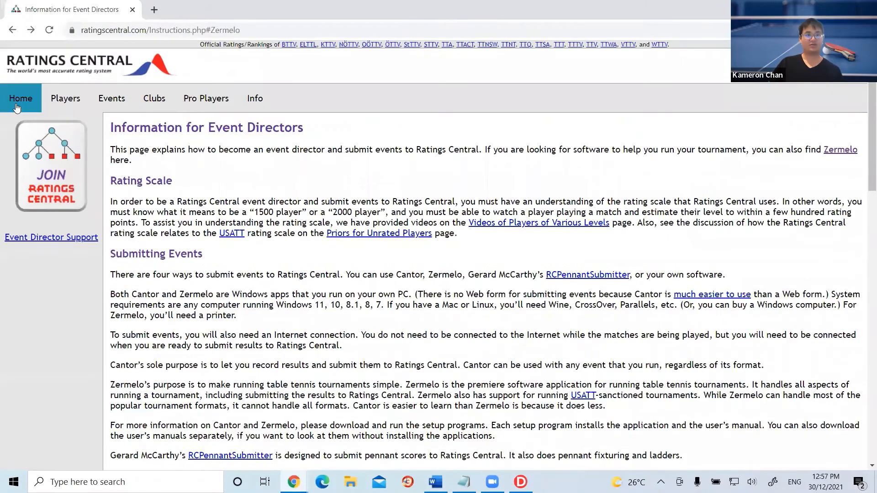
pyautogui.click(17, 108)
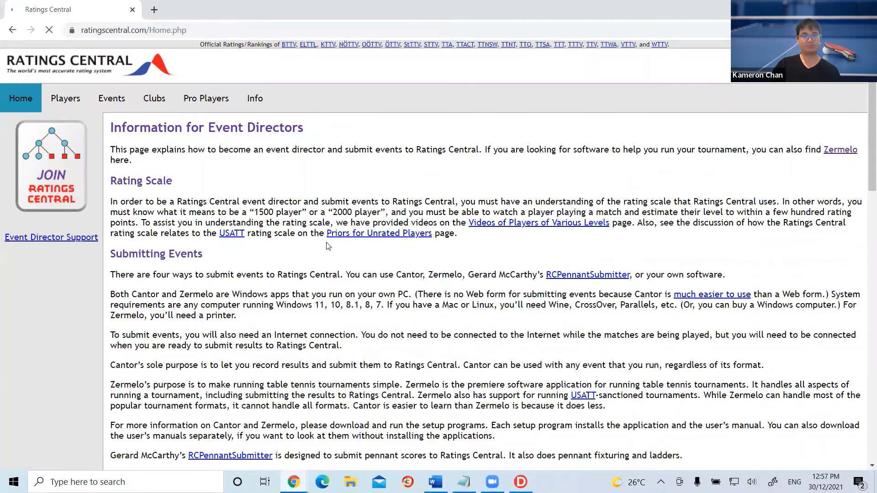
pyautogui.scroll(-1, 399, 191)
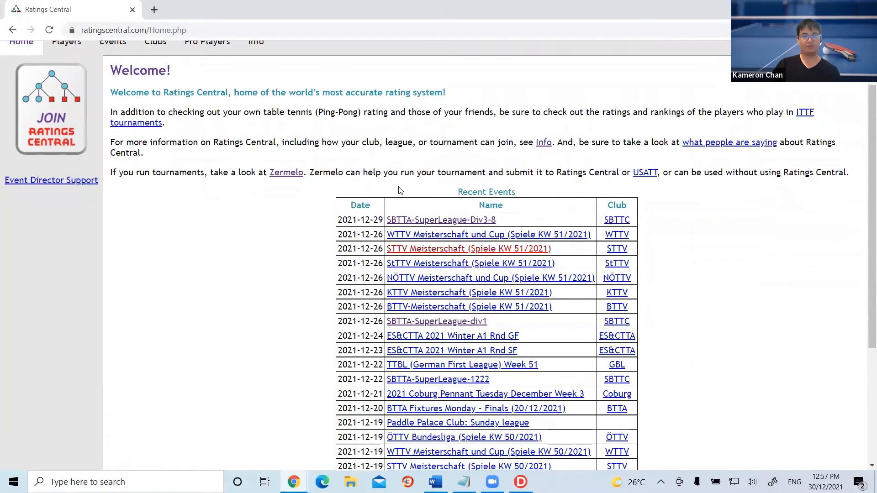
pyautogui.click(50, 29)
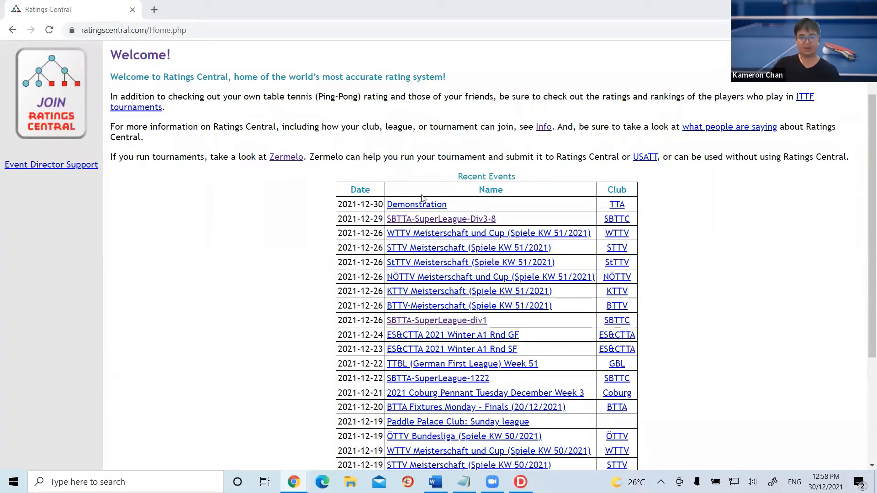
pyautogui.click(423, 210)
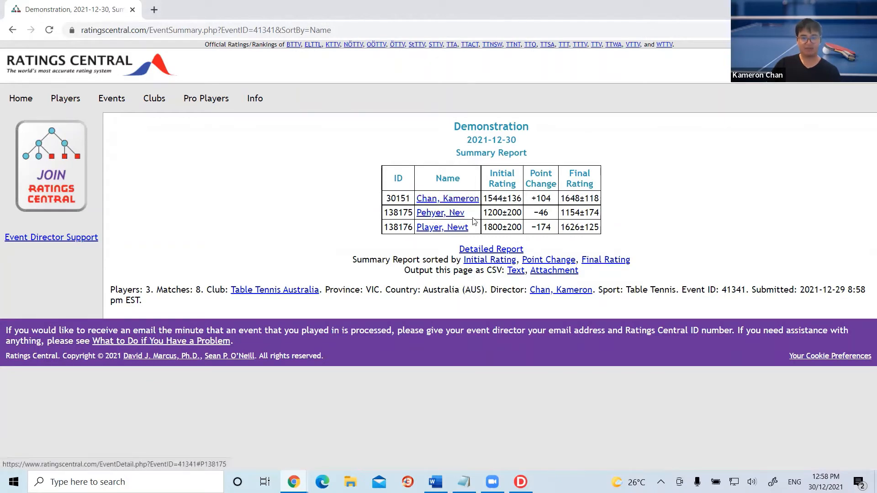
pyautogui.moveTo(485, 215); pyautogui.dragTo(523, 215)
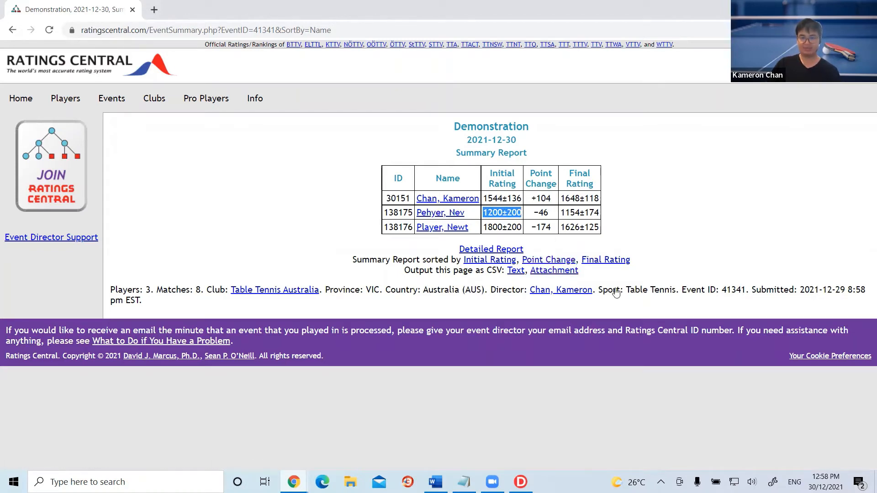
# Switch back to Cantor and open the Demonstration event's details to check its unrated prior.
pyautogui.hotkey('alt', 'Tab')
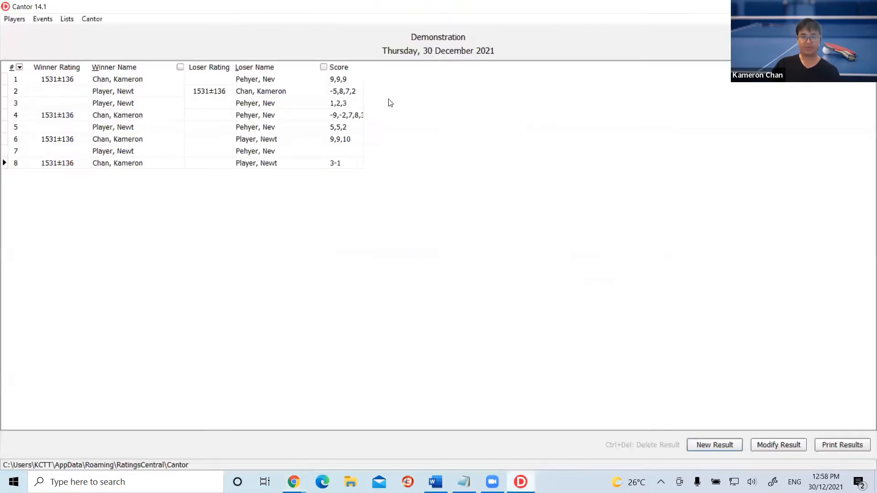
pyautogui.click(68, 20)
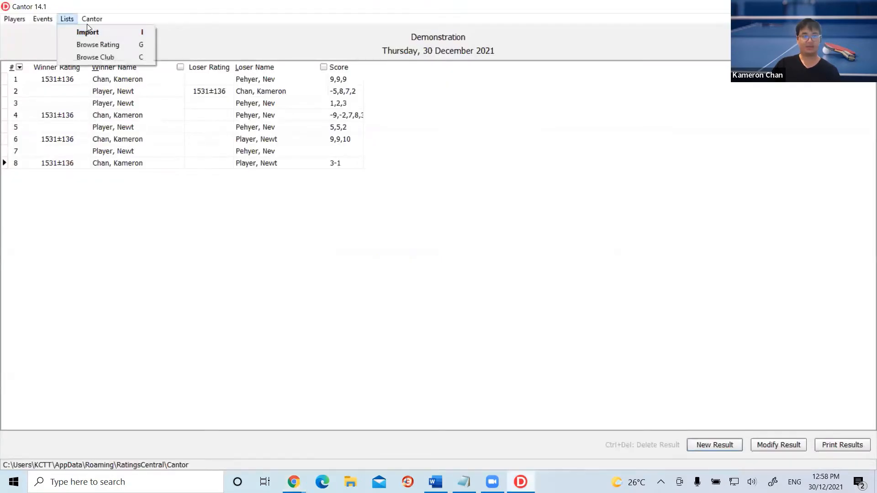
pyautogui.click(40, 31)
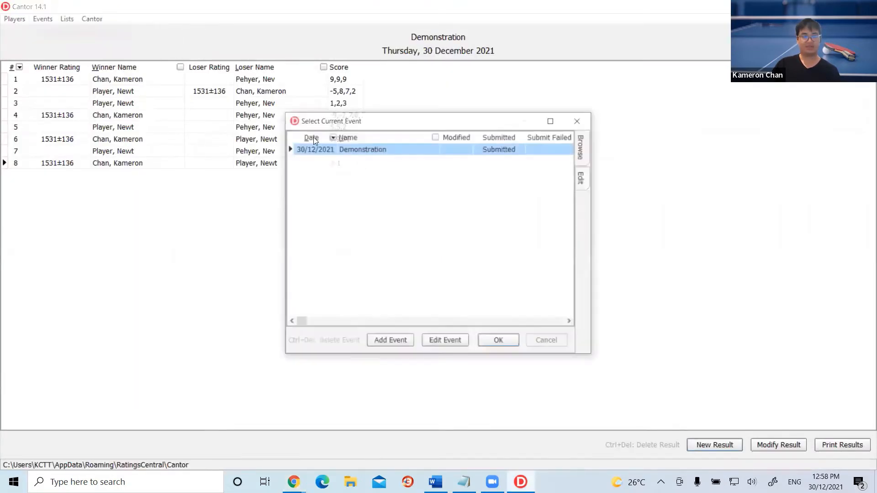
pyautogui.click(450, 344)
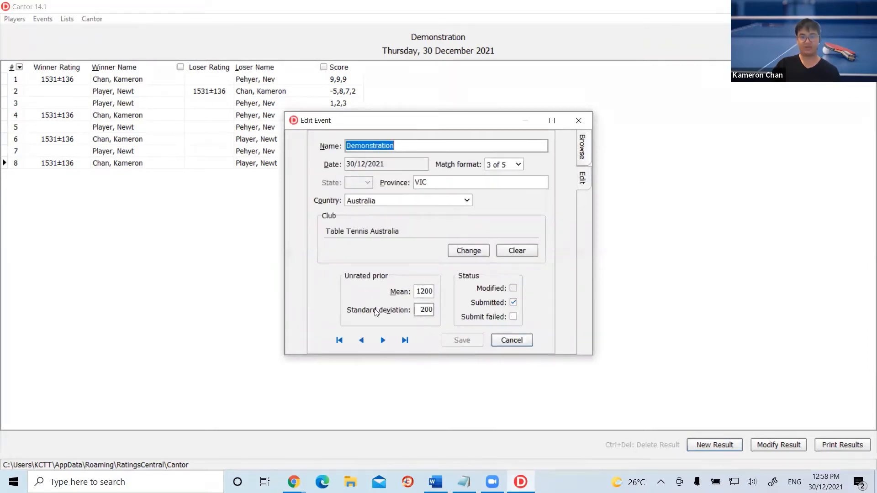
# Switch to Chrome and view the third listed player's rating details, returning to the event's summary report.
pyautogui.click(293, 482)
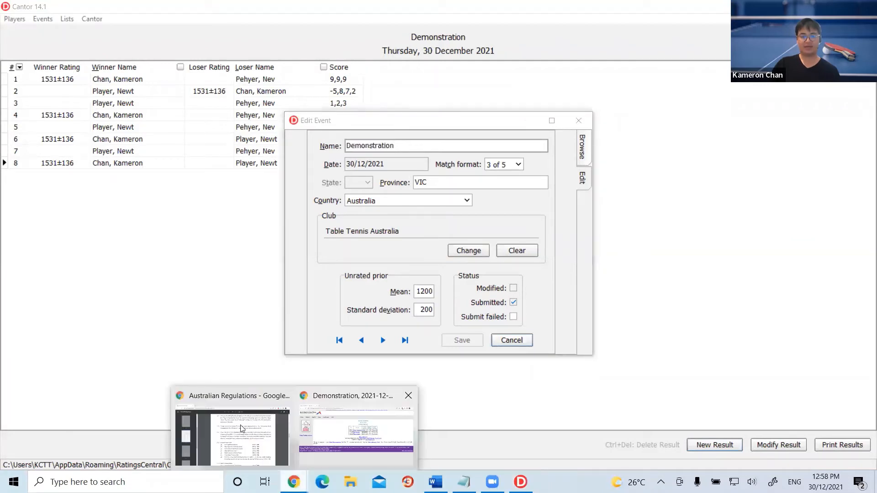
pyautogui.click(365, 436)
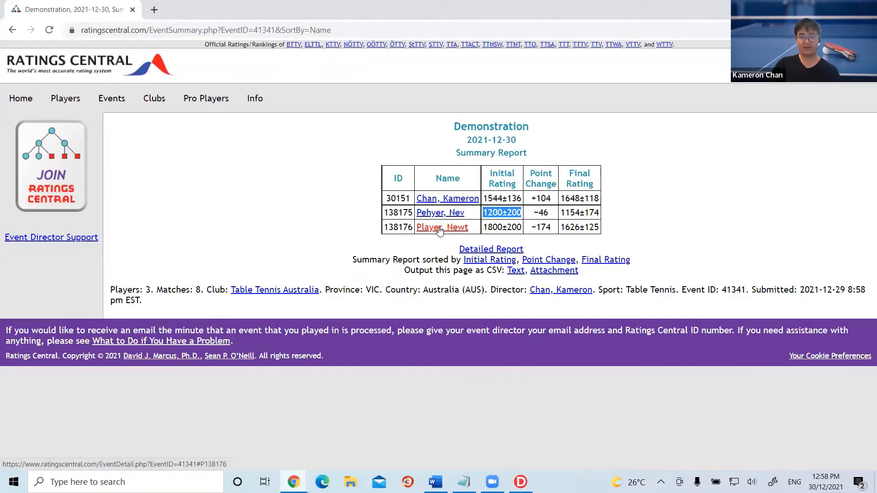
pyautogui.click(440, 228)
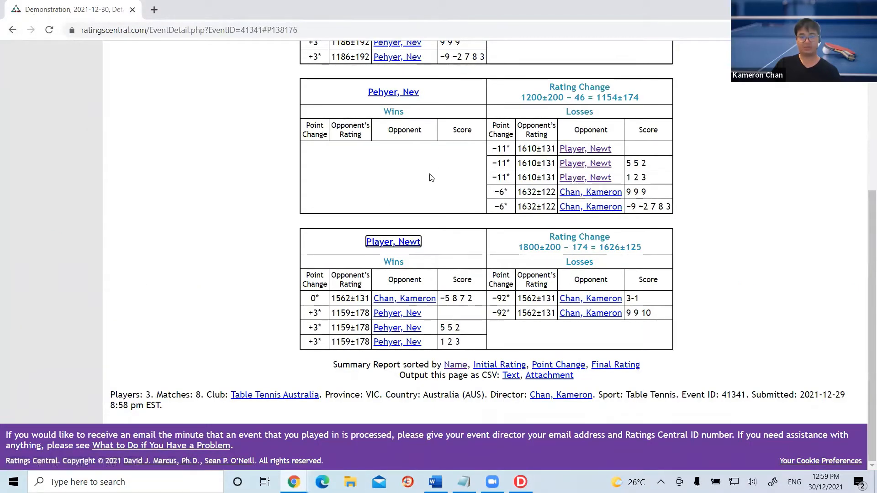
pyautogui.click(12, 30)
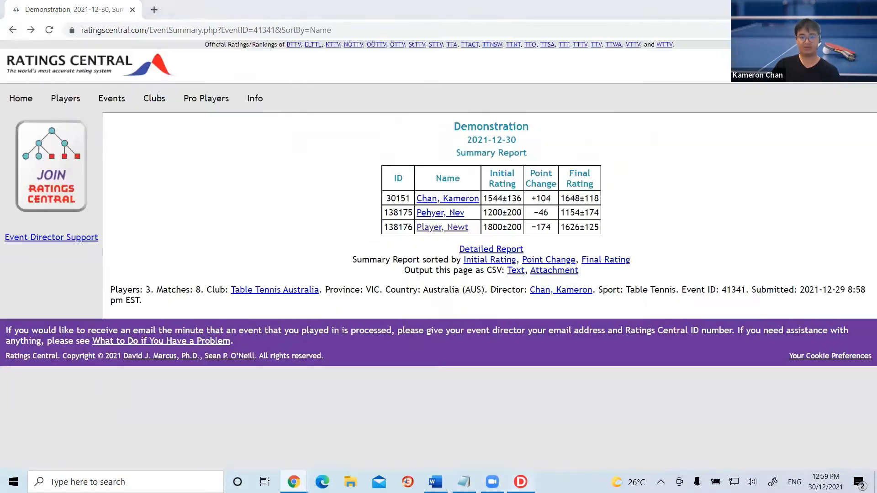
# Return to Cantor, close the event details unchanged and check the third listed player's unrated prior in their player record.
pyautogui.click(812, 7)
pyautogui.click(506, 338)
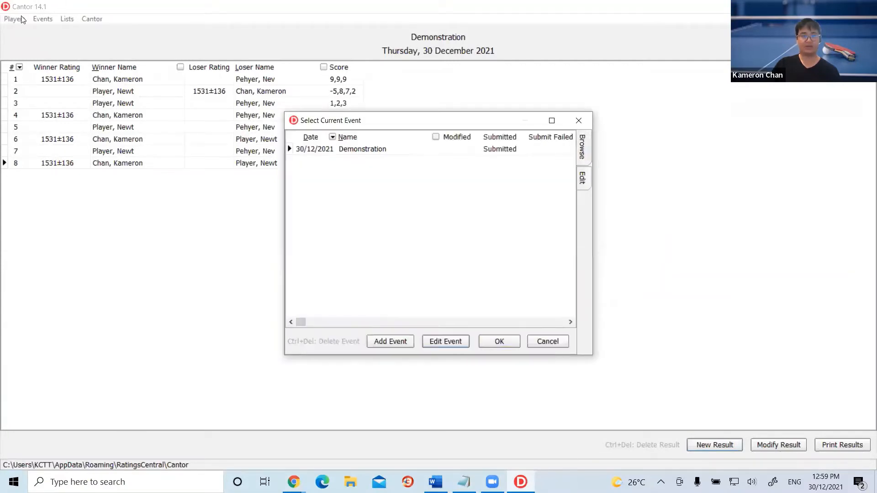
pyautogui.click(511, 343)
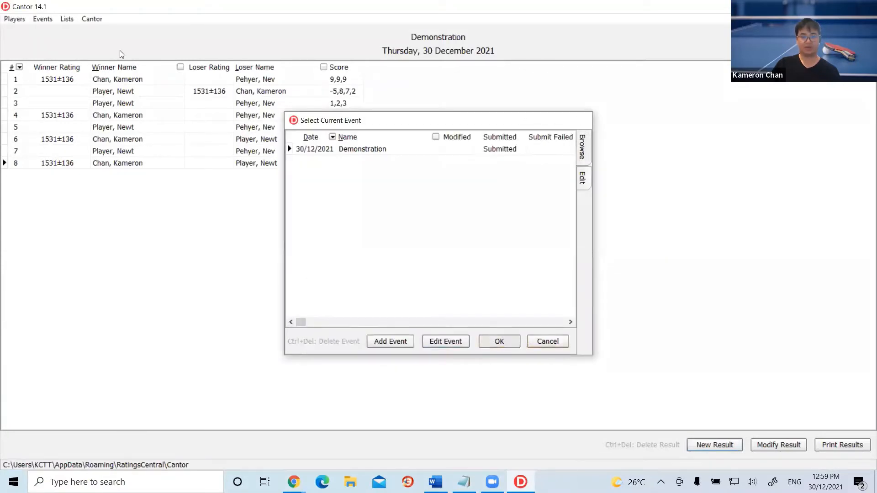
pyautogui.click(15, 19)
pyautogui.click(33, 34)
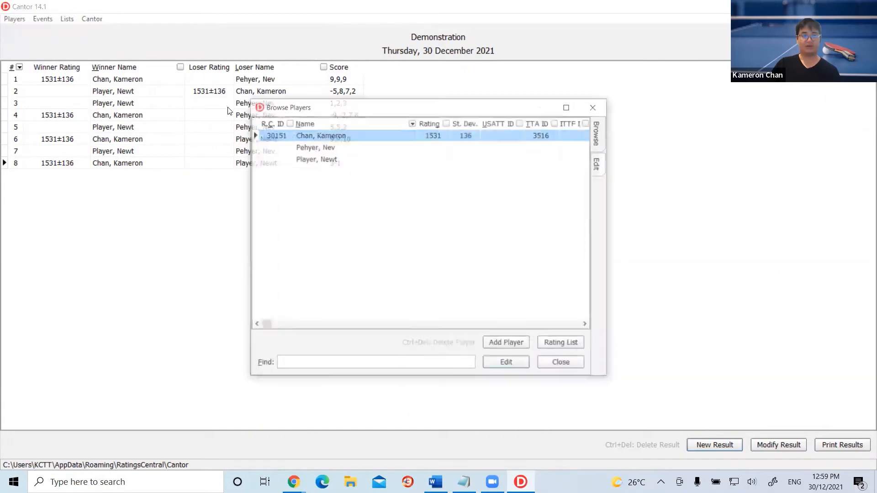
pyautogui.click(324, 159)
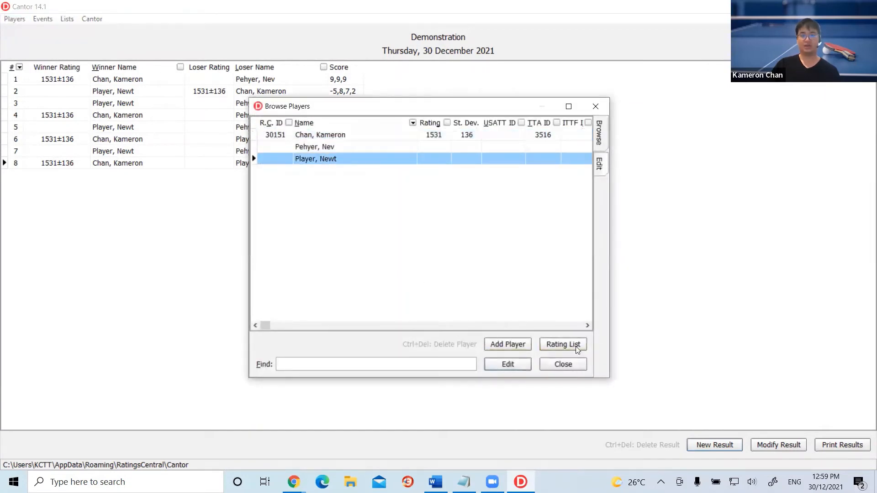
pyautogui.click(521, 363)
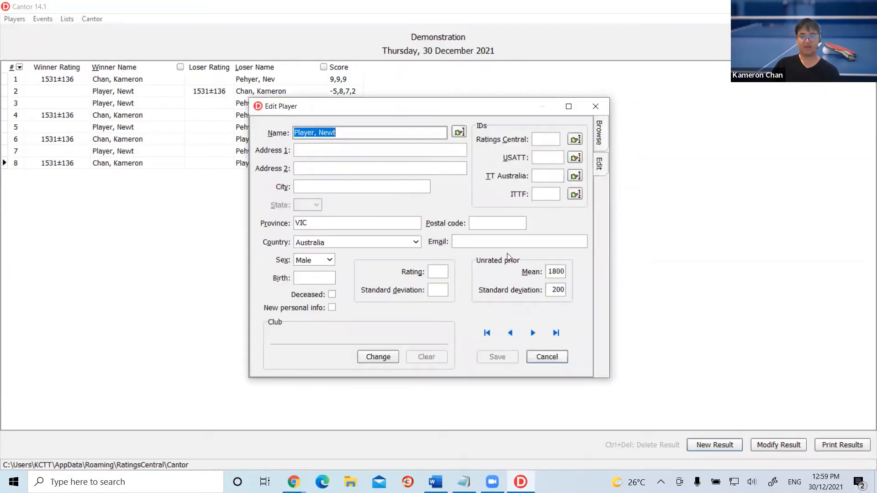
pyautogui.click(549, 359)
pyautogui.click(556, 366)
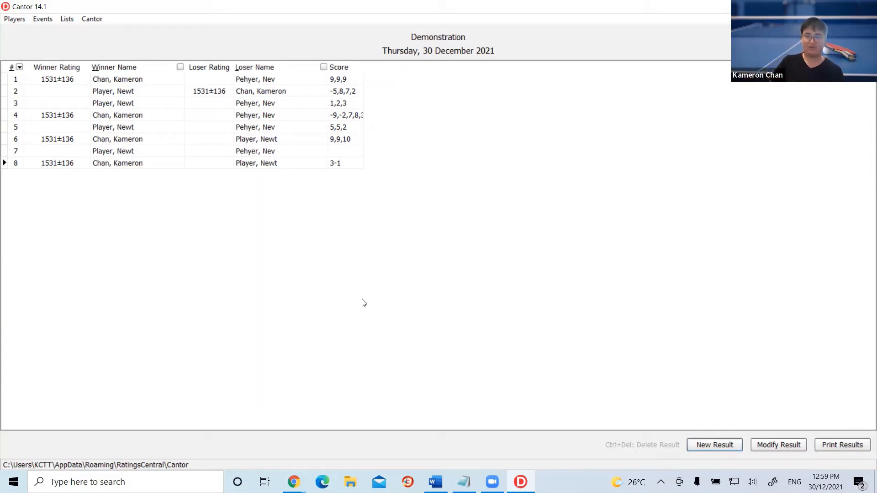
# Import the Ratings Central lists into Cantor.
pyautogui.click(70, 35)
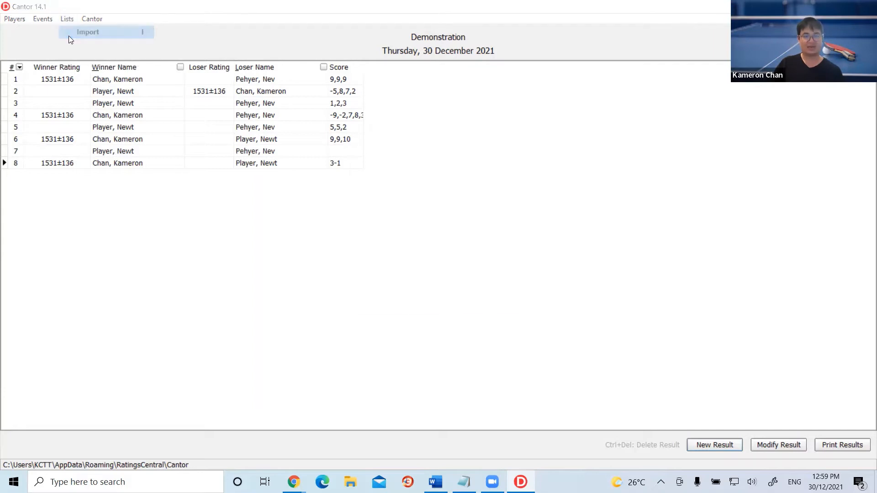
pyautogui.click(406, 301)
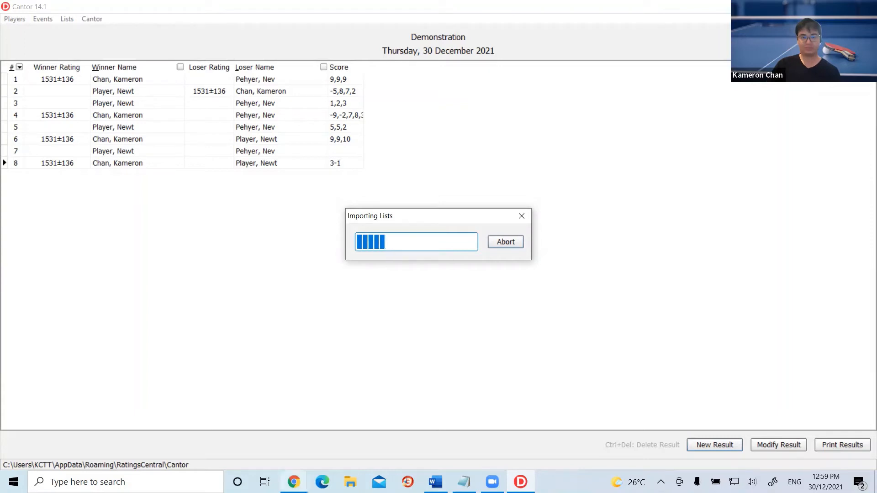
# Switch to Chrome and open the Demonstration event's detailed report to examine each player's wins, losses and point changes.
pyautogui.moveTo(294, 482)
pyautogui.click(314, 441)
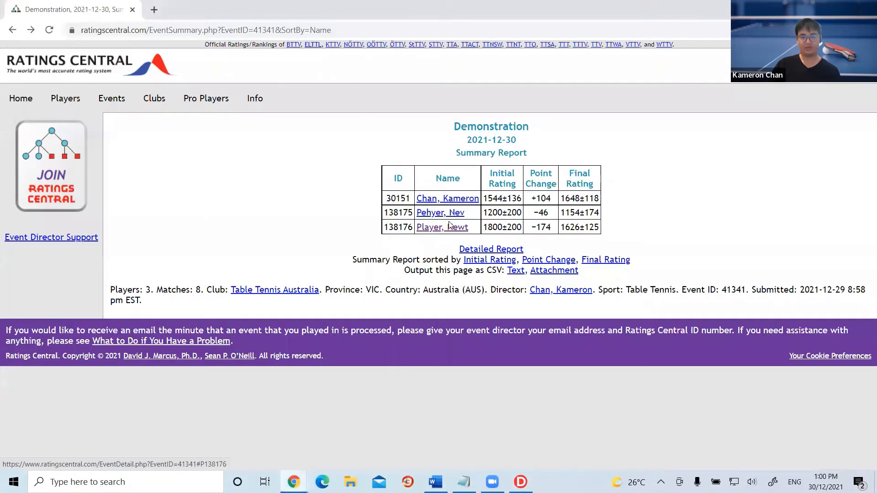
pyautogui.click(485, 249)
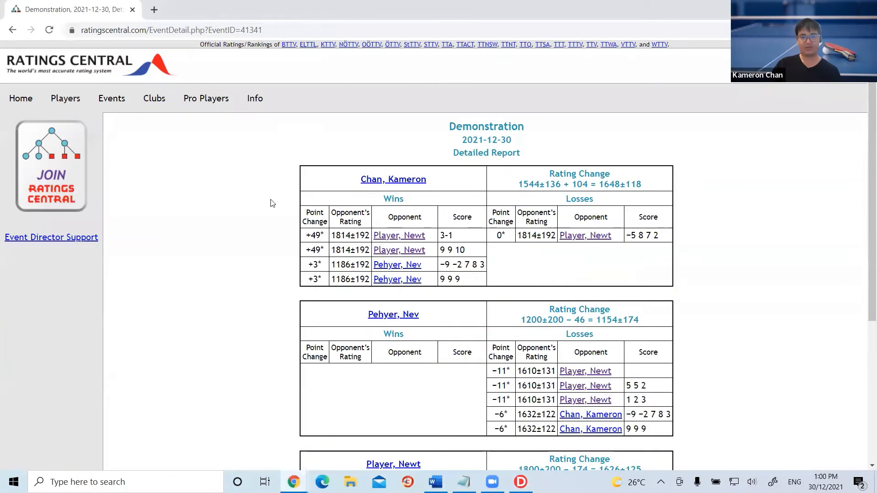
pyautogui.scroll(-2, 272, 204)
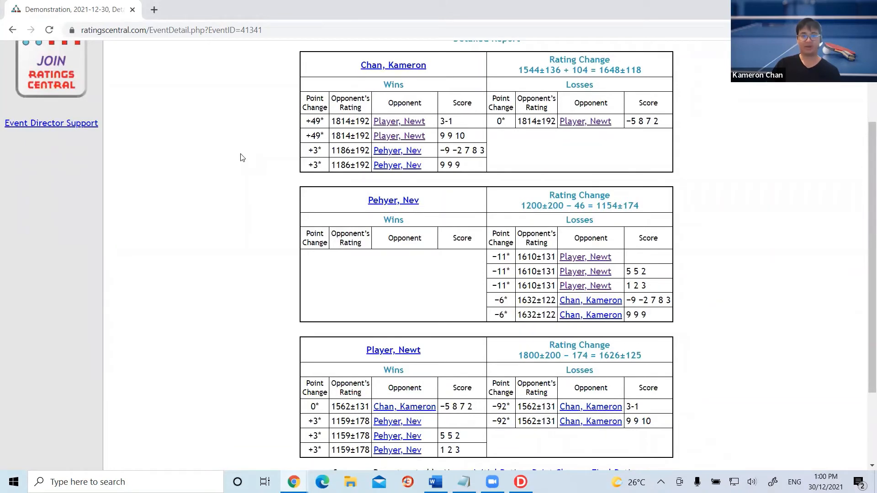
pyautogui.scroll(-1, 242, 158)
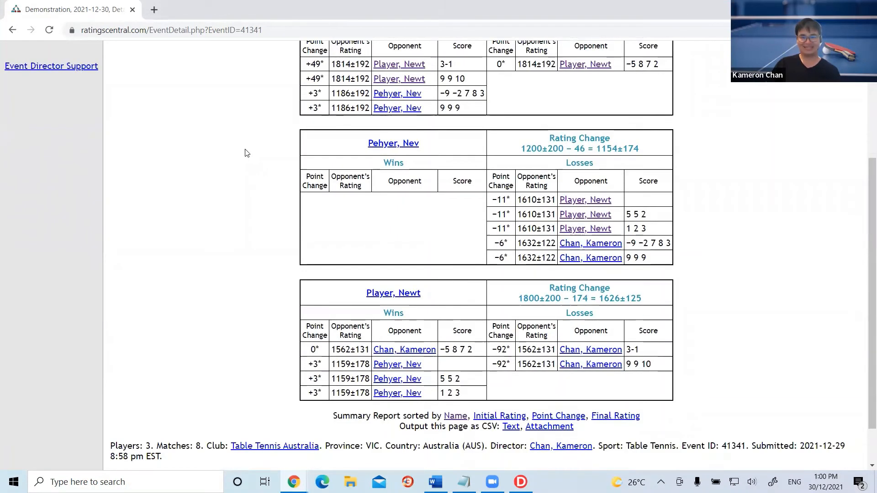
# Return to Cantor and overwrite the second listed player's record with the matching rating list entry, saving the record.
pyautogui.click(521, 482)
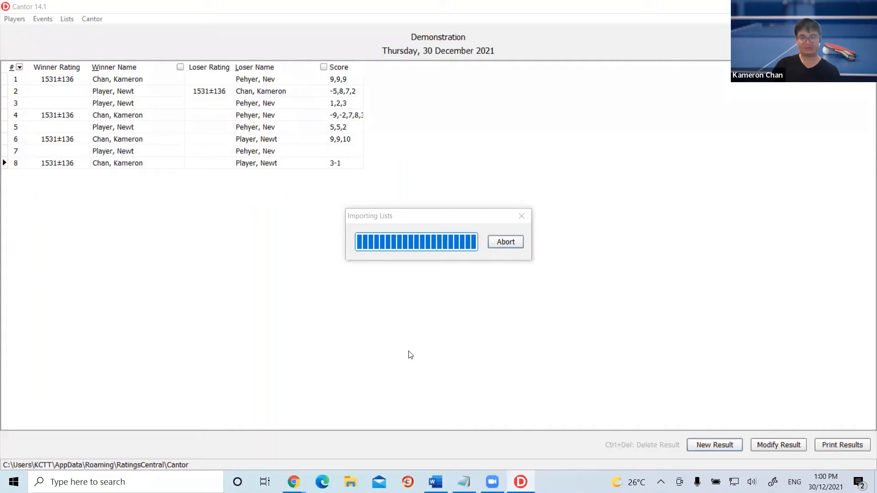
pyautogui.click(14, 19)
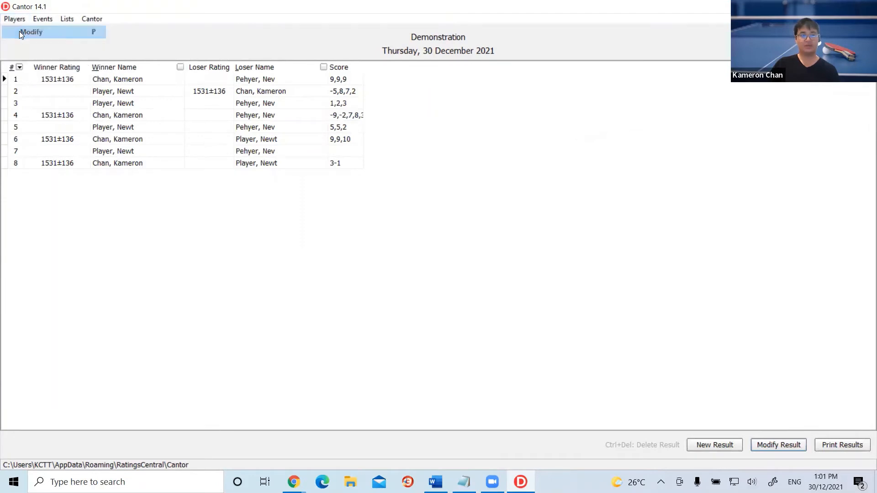
pyautogui.click(20, 33)
pyautogui.click(311, 147)
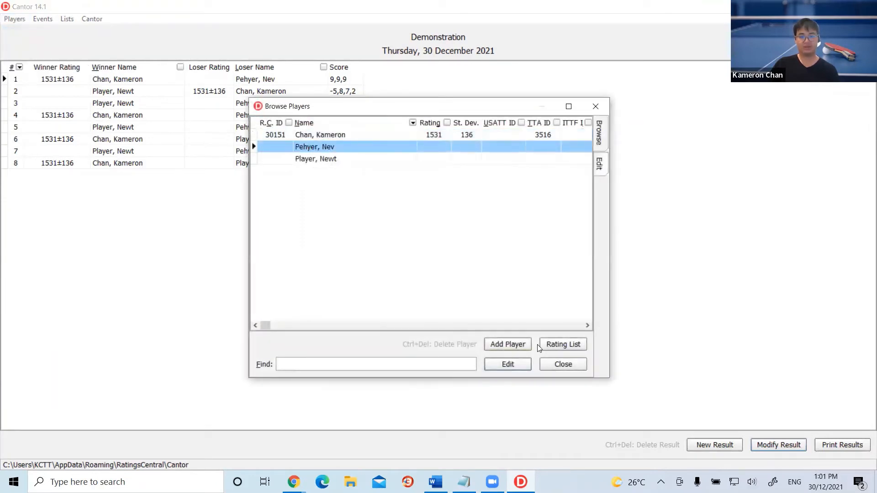
pyautogui.click(507, 365)
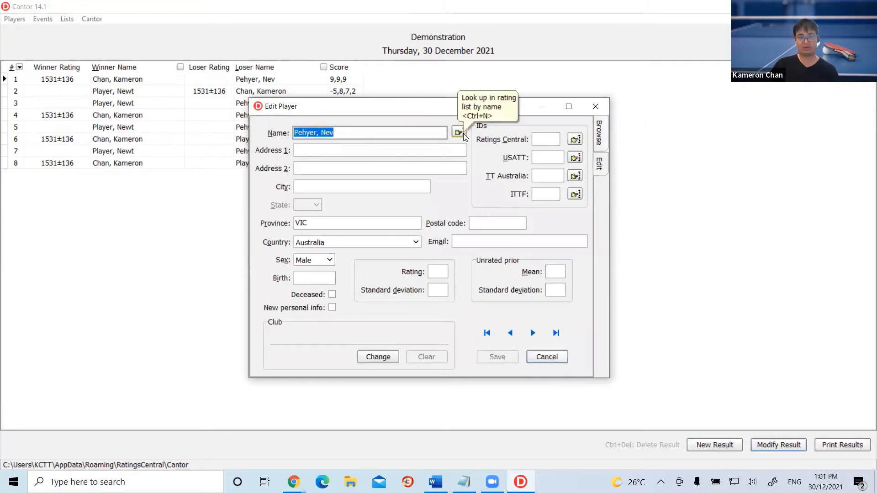
pyautogui.click(463, 134)
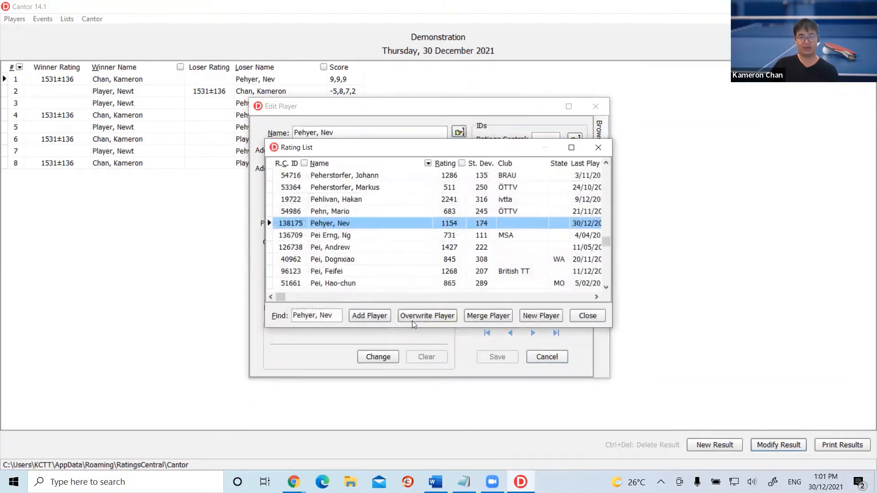
pyautogui.click(422, 316)
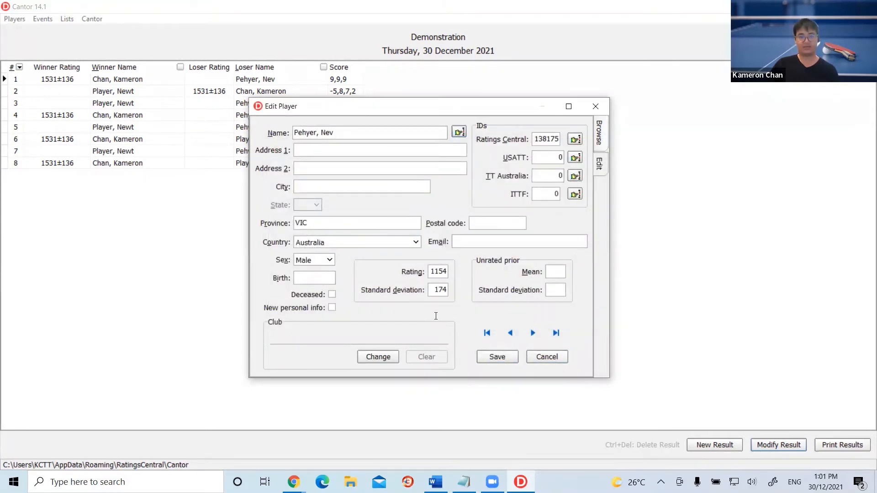
pyautogui.click(496, 355)
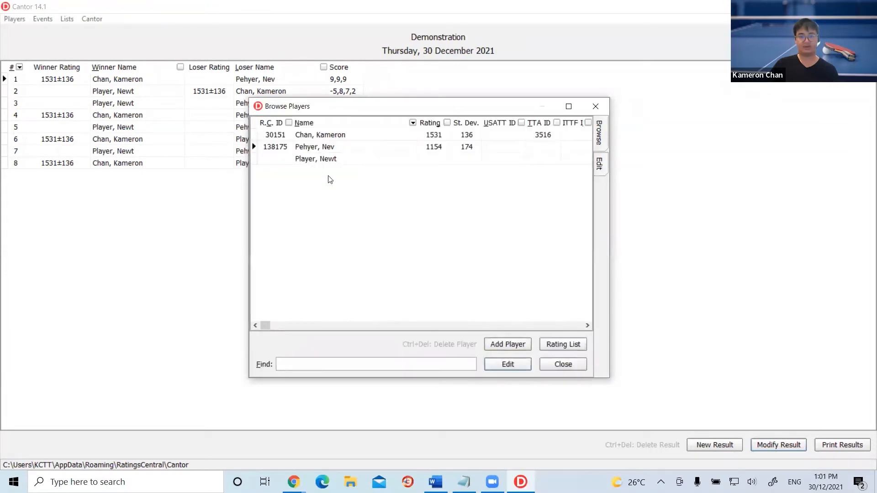
# Overwrite the third listed player's record with the matching rating list entry, save it and close the player list.
pyautogui.click(322, 161)
pyautogui.click(510, 362)
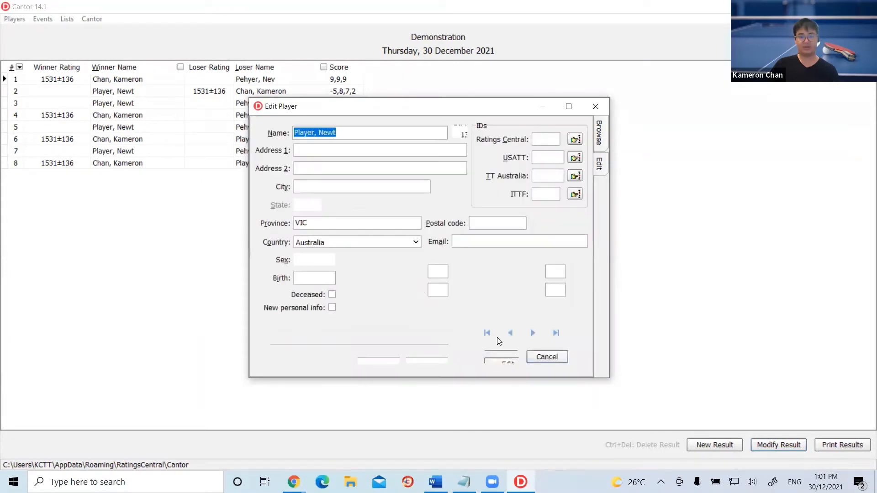
pyautogui.click(459, 134)
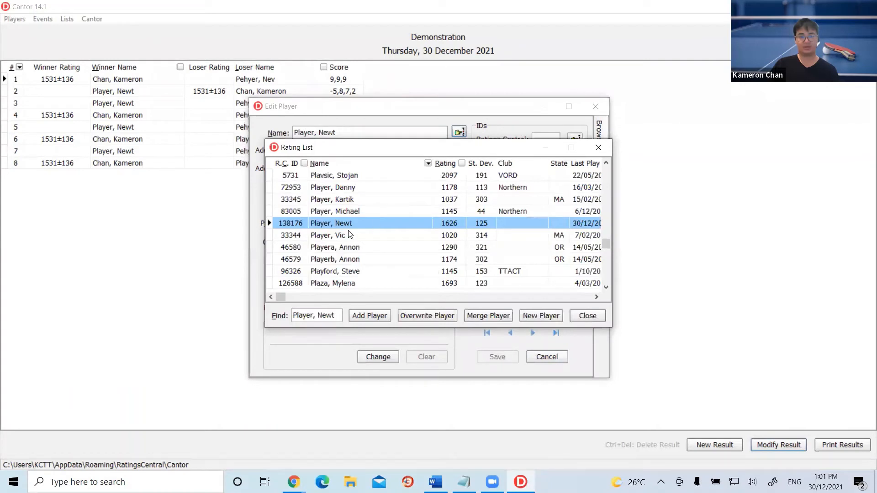
pyautogui.click(440, 316)
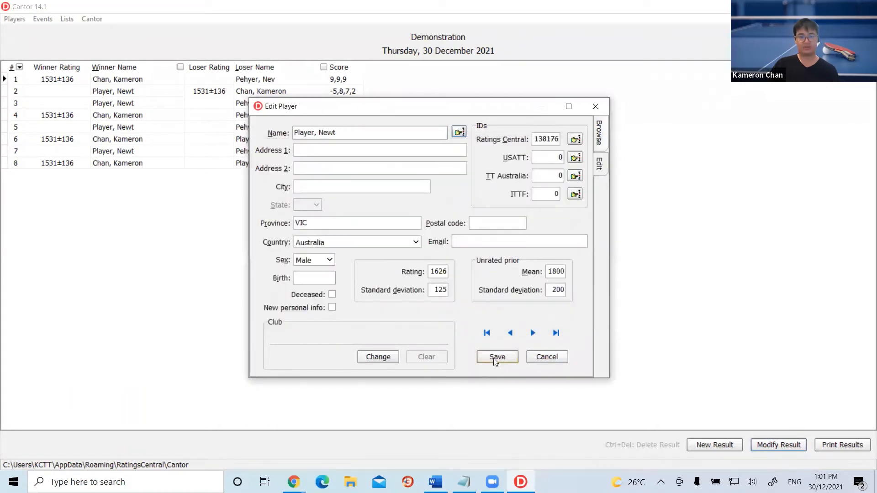
pyautogui.click(483, 357)
pyautogui.click(563, 365)
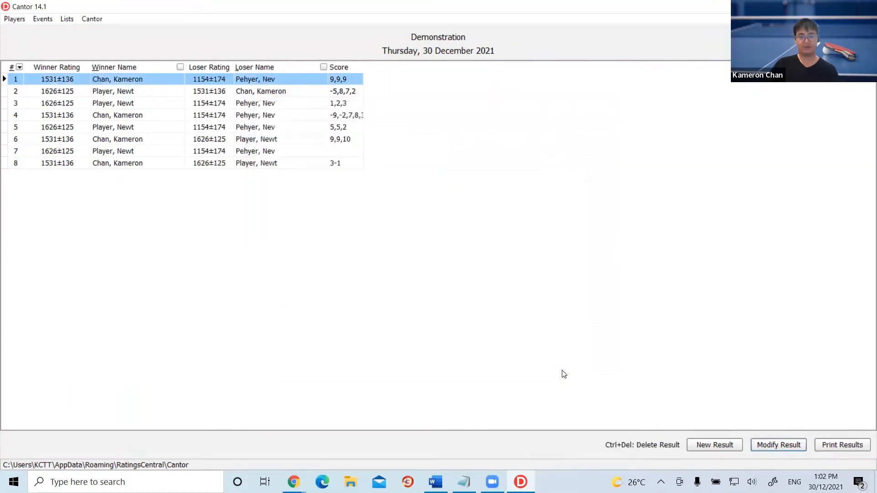
# Make Demonstration 2 the current event.
pyautogui.click(43, 21)
pyautogui.click(54, 31)
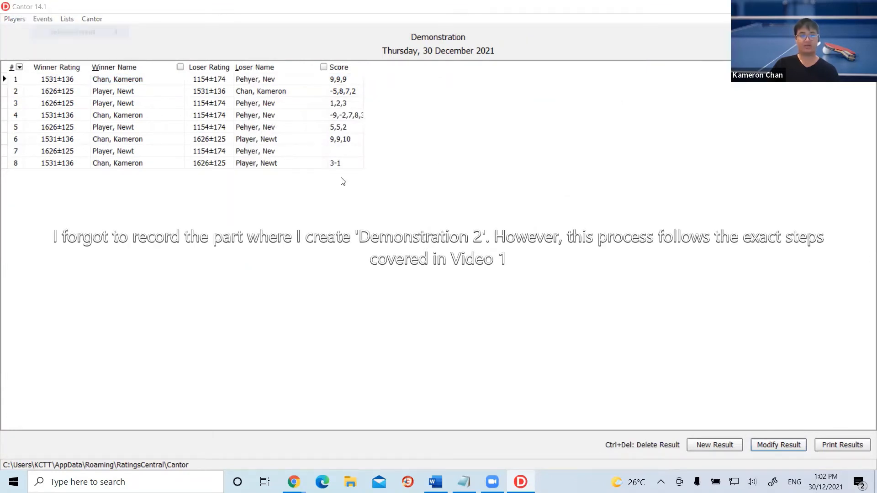
pyautogui.click(351, 163)
pyautogui.click(500, 342)
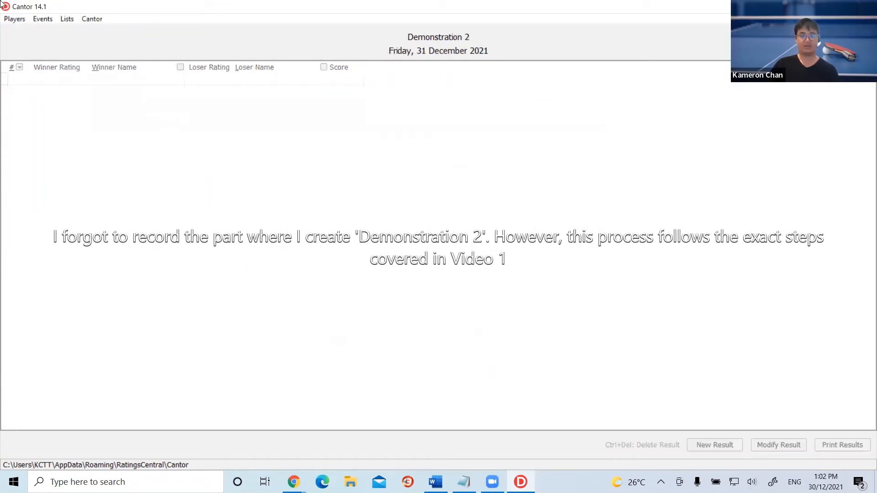
# Copy the players from the Demonstration event with their info updated from the rating list, and check the copied player list.
pyautogui.click(14, 19)
pyautogui.click(31, 44)
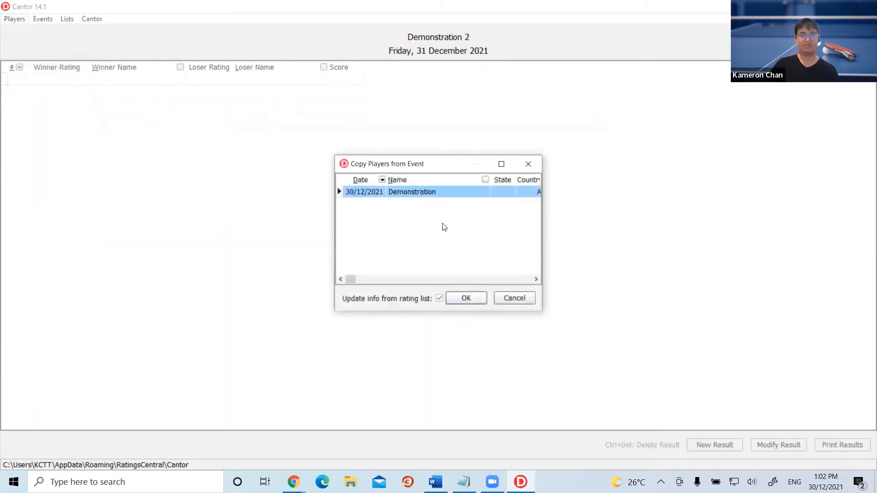
pyautogui.click(478, 300)
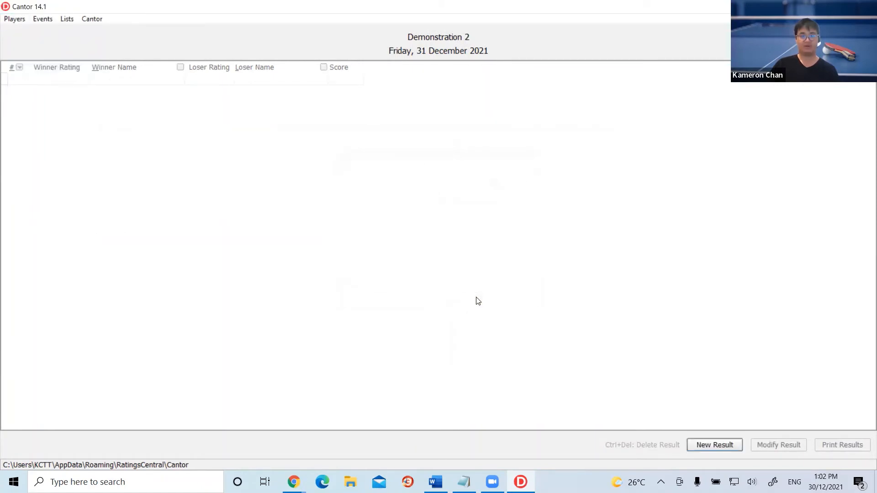
pyautogui.click(13, 19)
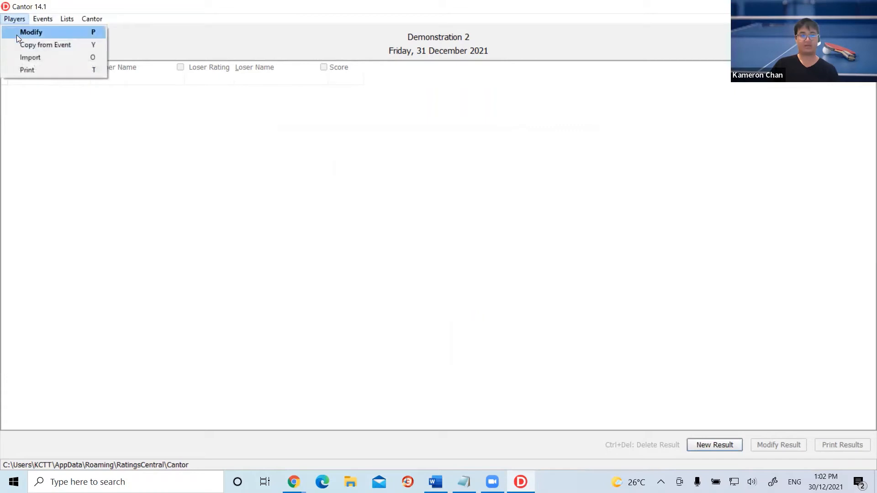
pyautogui.click(17, 35)
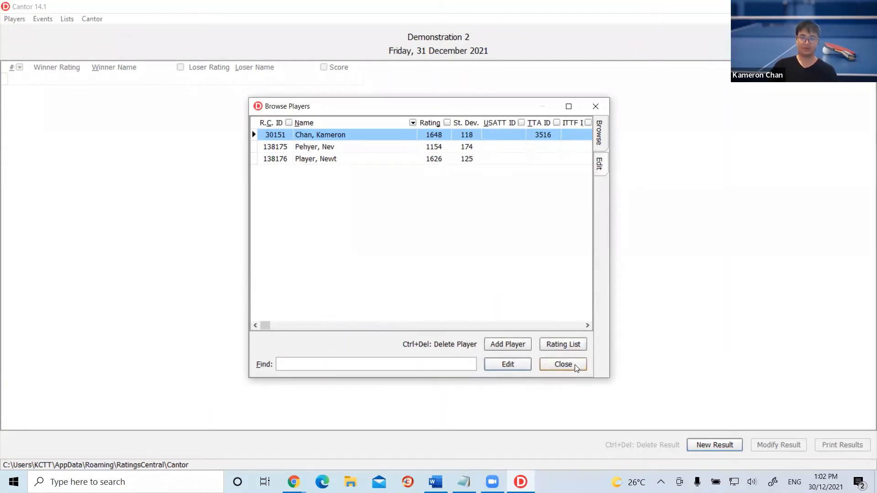
pyautogui.click(563, 364)
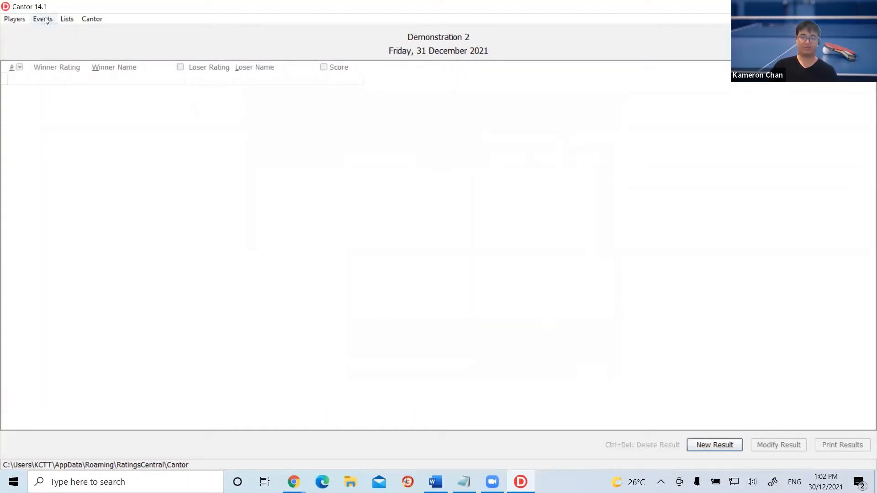
# Set the Demonstration event of 30/12/2021 as the current event again.
pyautogui.click(16, 21)
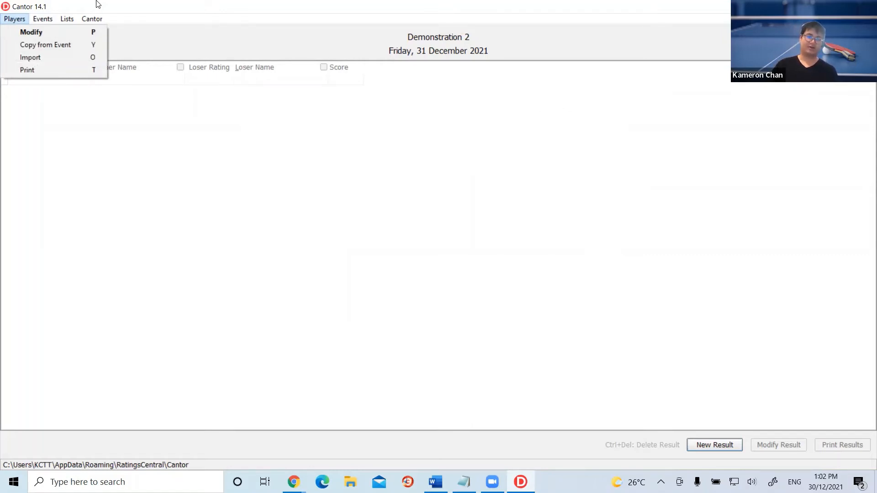
pyautogui.moveTo(39, 16)
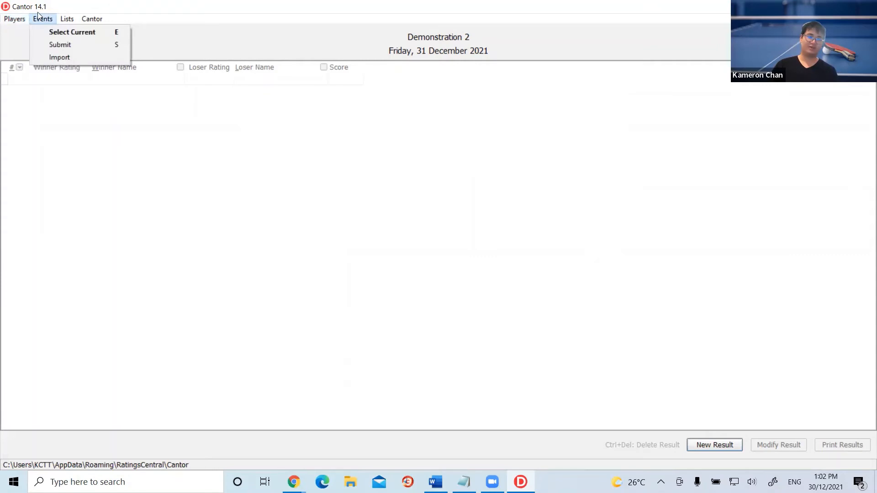
pyautogui.click(50, 34)
pyautogui.click(386, 149)
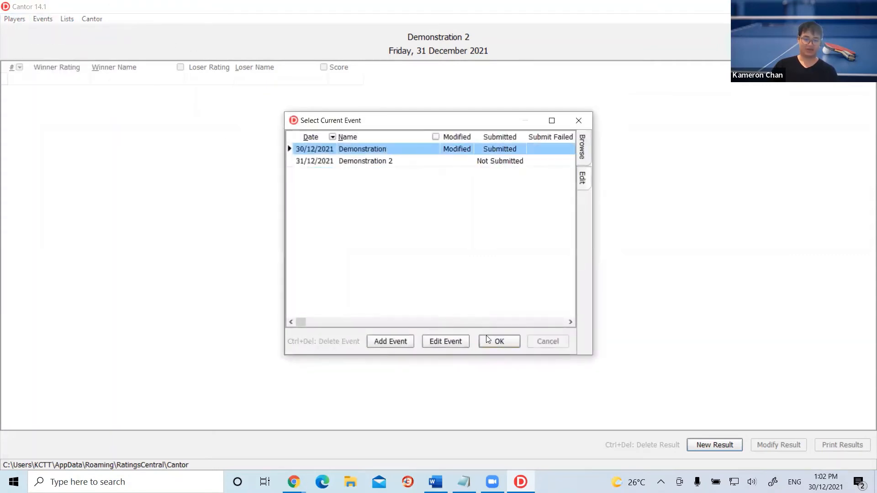
pyautogui.click(498, 342)
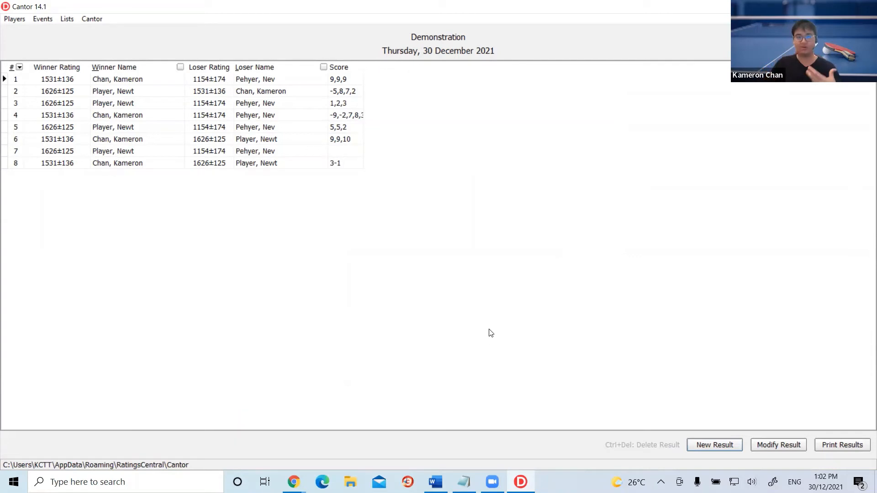
# Open the second listed player's record for editing and look the player up by name in the rating list.
pyautogui.click(15, 20)
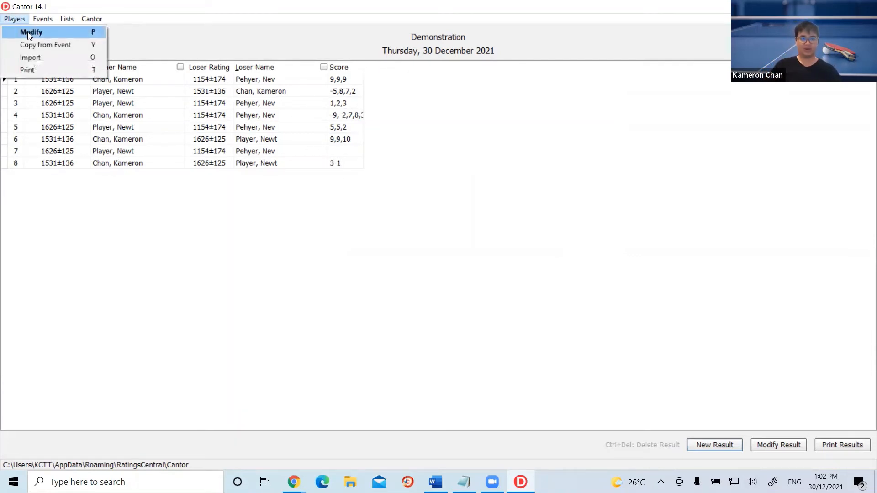
pyautogui.click(30, 33)
pyautogui.click(340, 148)
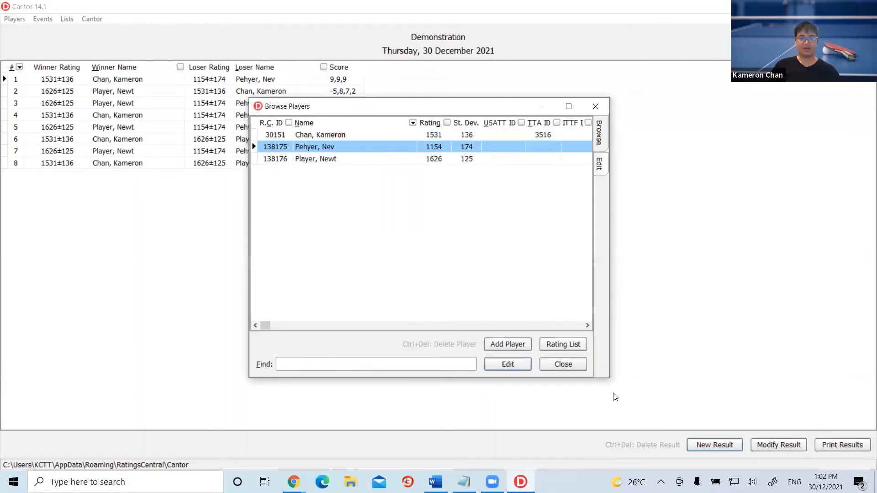
pyautogui.click(521, 363)
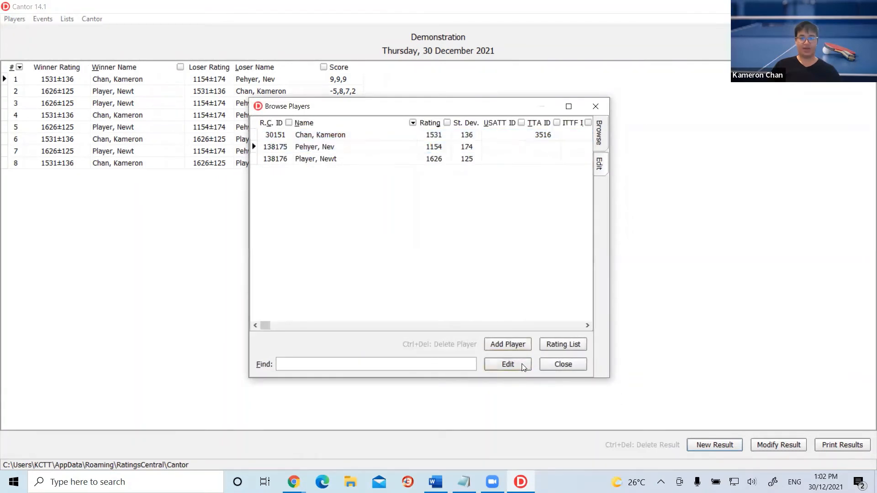
pyautogui.click(459, 132)
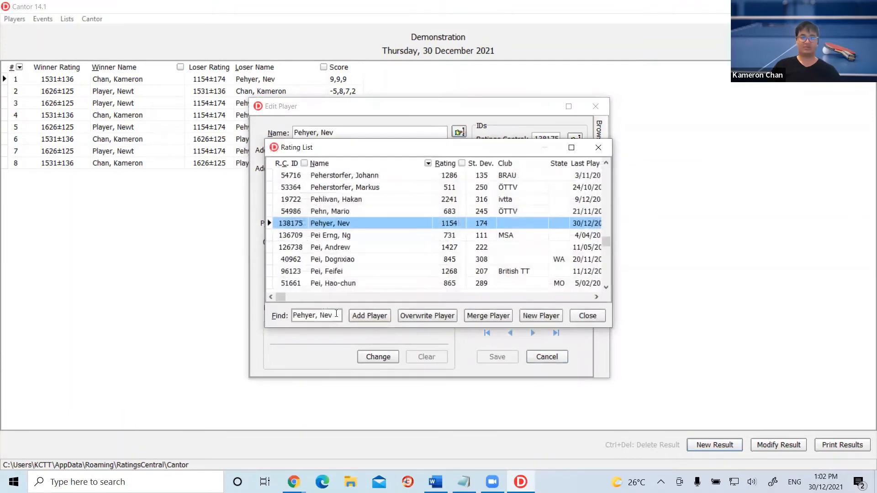
# Search the rating list by surname and first initial, and browse the matching entries for the replacement player.
pyautogui.moveTo(340, 316); pyautogui.dragTo(290, 319)
pyautogui.write('Chan')
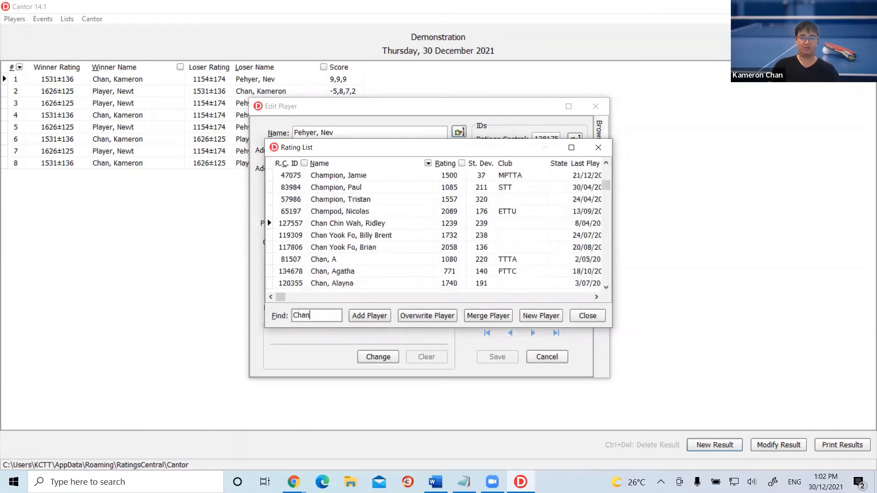
pyautogui.write(', D')
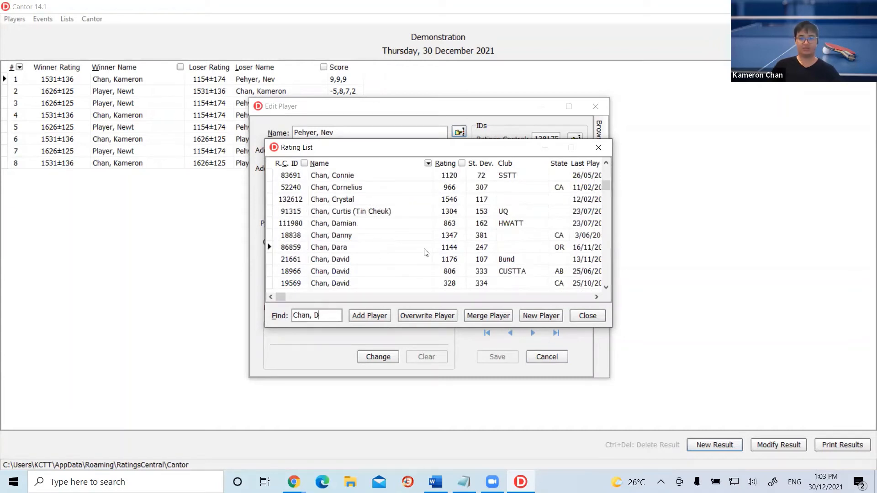
pyautogui.press('Down')
pyautogui.press('Down')
pyautogui.press('Down')
pyautogui.press('Down')
pyautogui.press('Down')
pyautogui.press('Down')
pyautogui.press('Down')
pyautogui.press('Down')
pyautogui.press('Down')
pyautogui.press('Down')
pyautogui.press('Down')
pyautogui.press('Down')
pyautogui.press('Down')
pyautogui.press('Down')
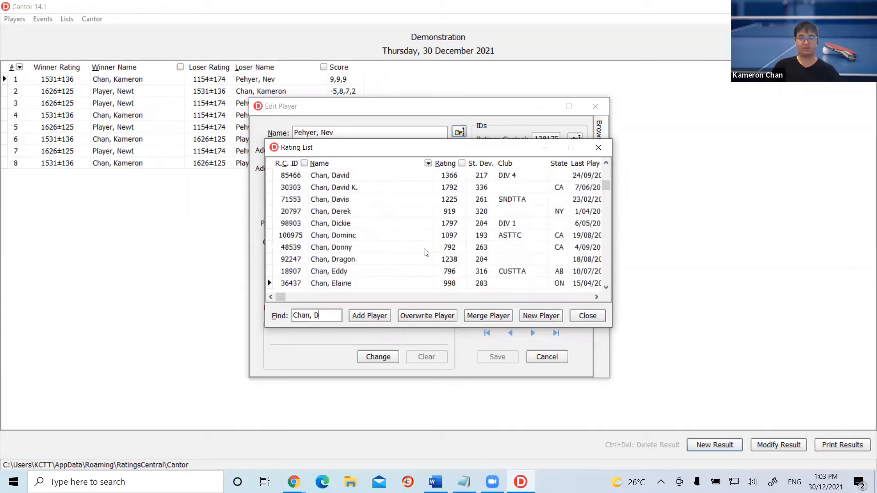
pyautogui.press('Down')
pyautogui.press('Down')
pyautogui.press('Down')
pyautogui.press('Down')
pyautogui.press('Down')
pyautogui.press('Down')
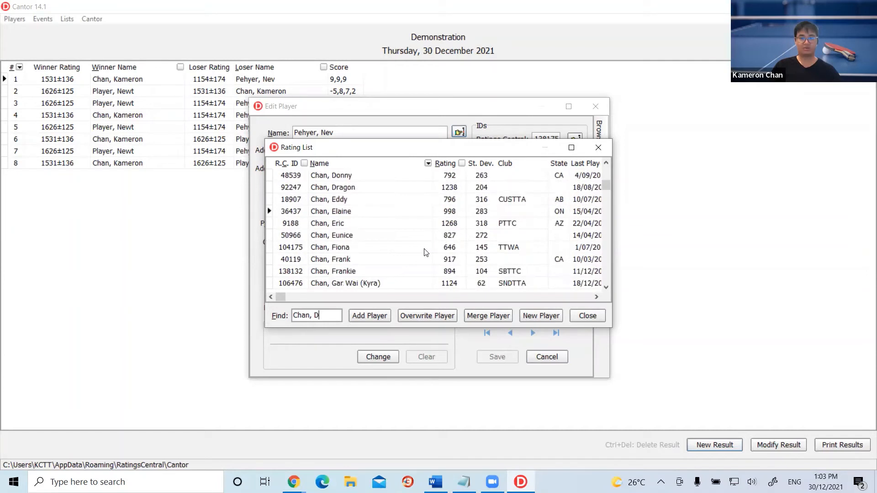
pyautogui.press('Up')
pyautogui.press('Up')
pyautogui.press('Up')
pyautogui.press('Up')
pyautogui.press('Up')
pyautogui.press('Up')
pyautogui.press('Up')
pyautogui.press('Up')
pyautogui.press('Up')
pyautogui.press('Up')
pyautogui.press('Up')
pyautogui.press('Up')
pyautogui.press('Up')
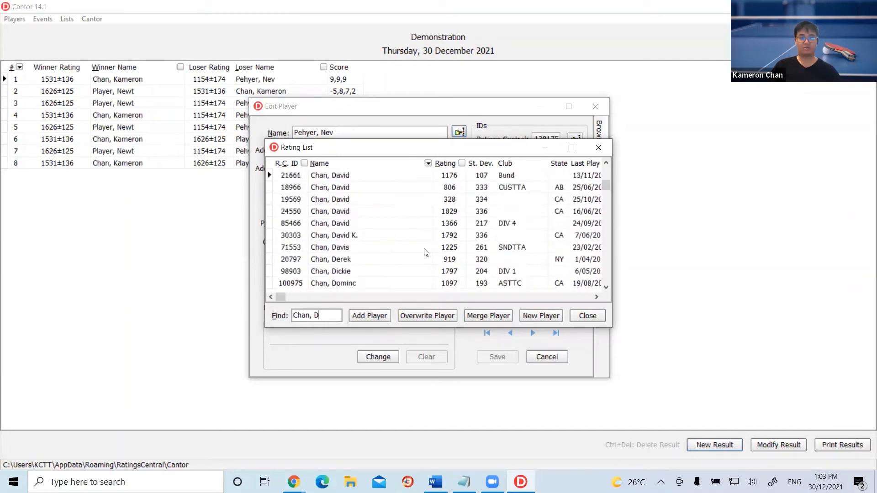
pyautogui.press('Up')
pyautogui.press('Up')
pyautogui.press('Up')
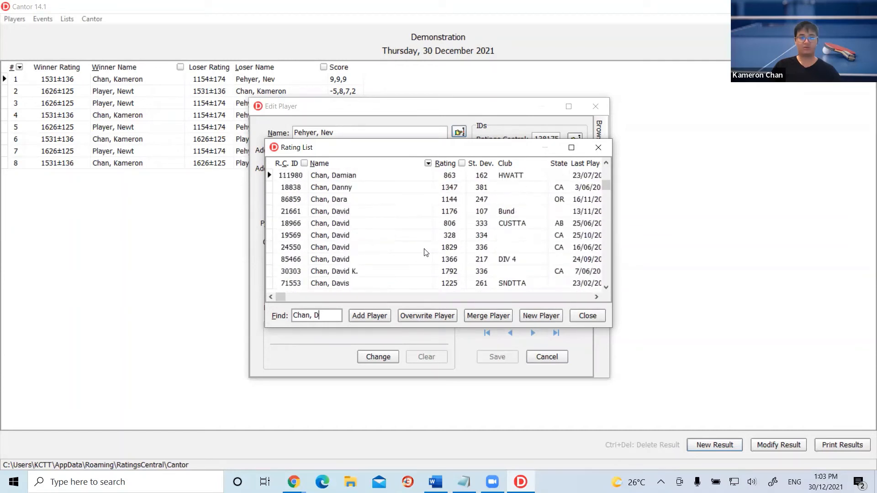
# Overwrite the open player record with the 1176-rated Bund club player from the rating list, save it and close the player list.
pyautogui.click(515, 212)
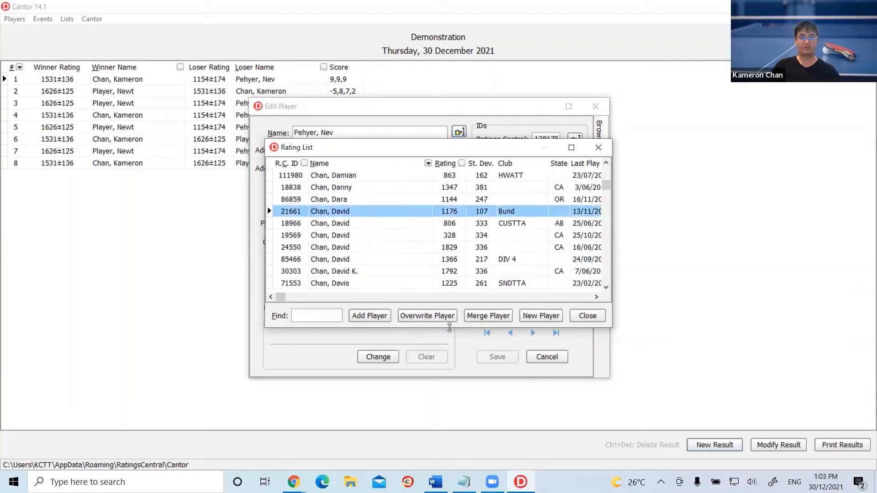
pyautogui.click(424, 316)
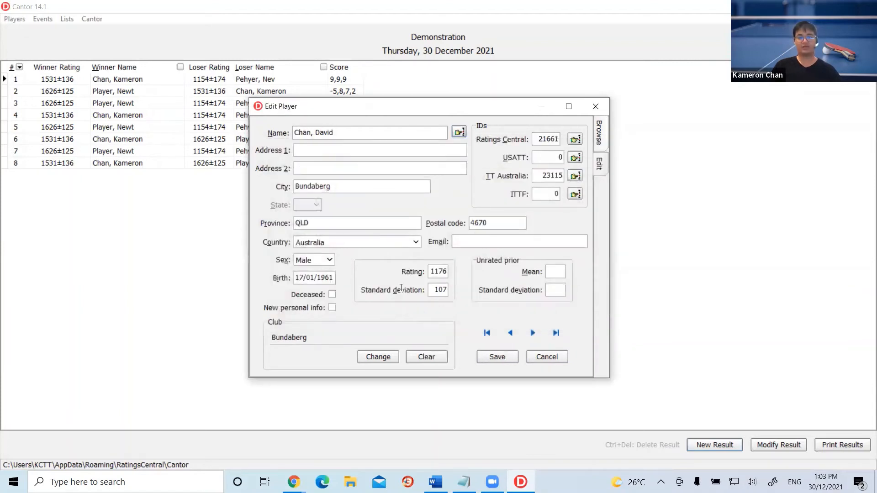
pyautogui.click(499, 356)
pyautogui.click(563, 364)
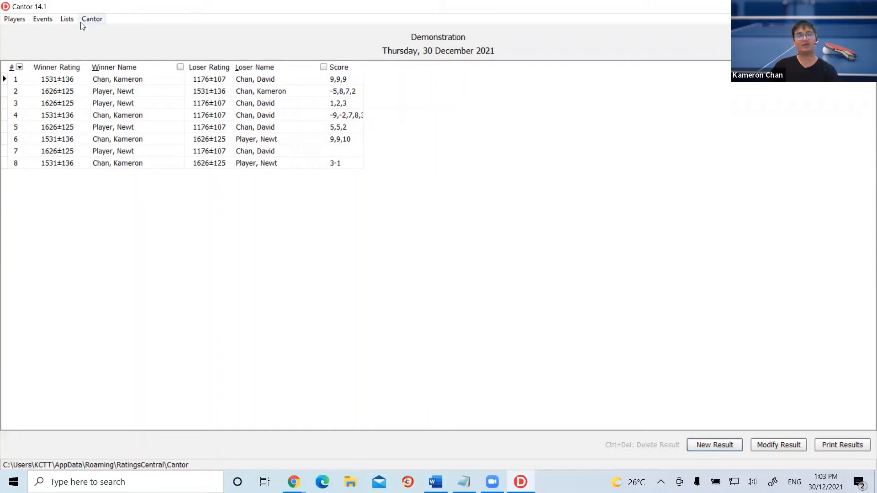
# Resubmit the Demonstration event with the corrected player and close the submission window.
pyautogui.click(43, 19)
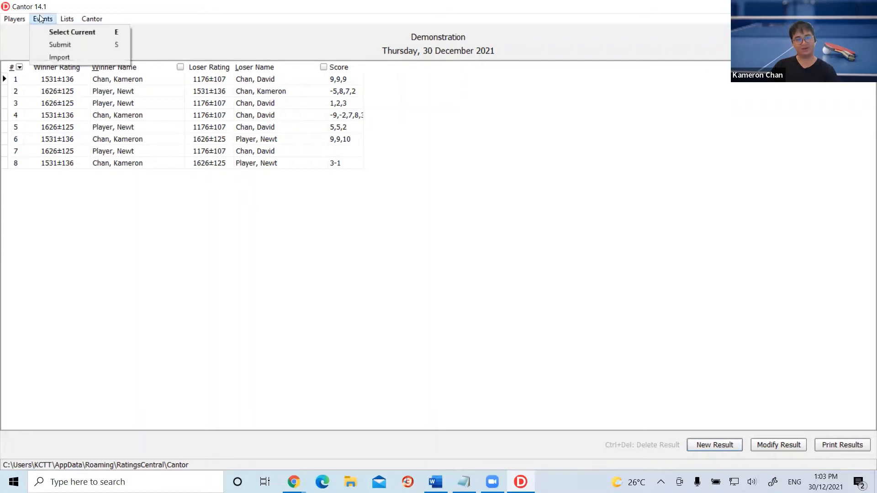
pyautogui.click(53, 45)
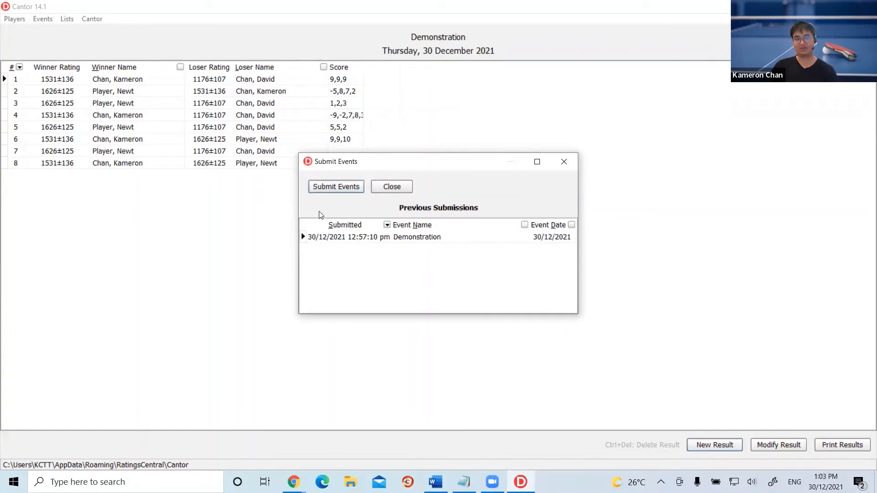
pyautogui.click(327, 189)
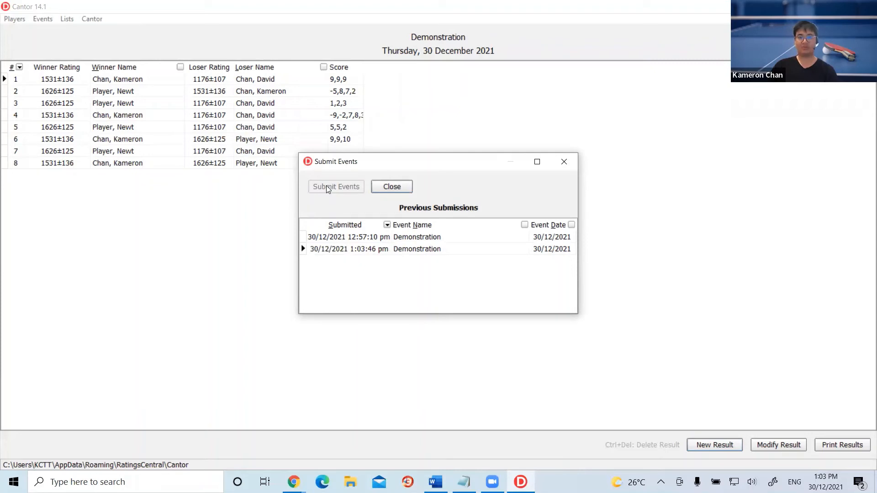
pyautogui.click(391, 187)
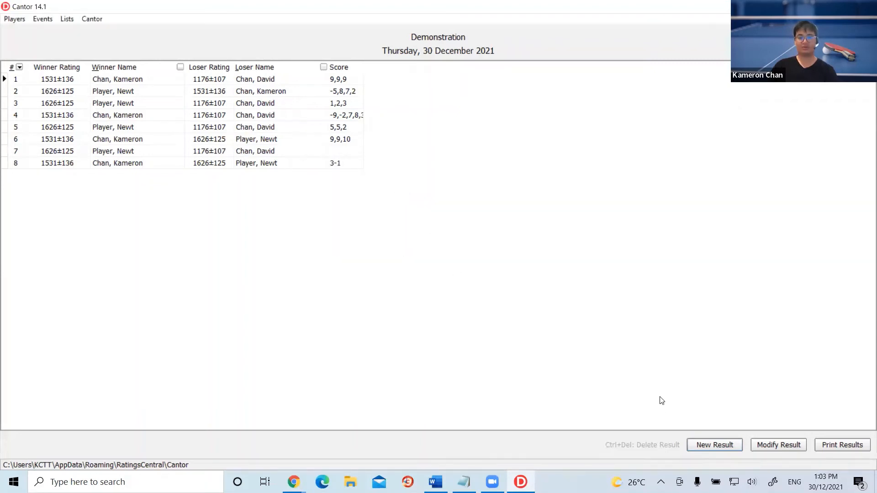
# Switch to Ratings Central in Chrome and examine the revised summary report of the Demonstration event of 2021-12-30.
pyautogui.moveTo(294, 481)
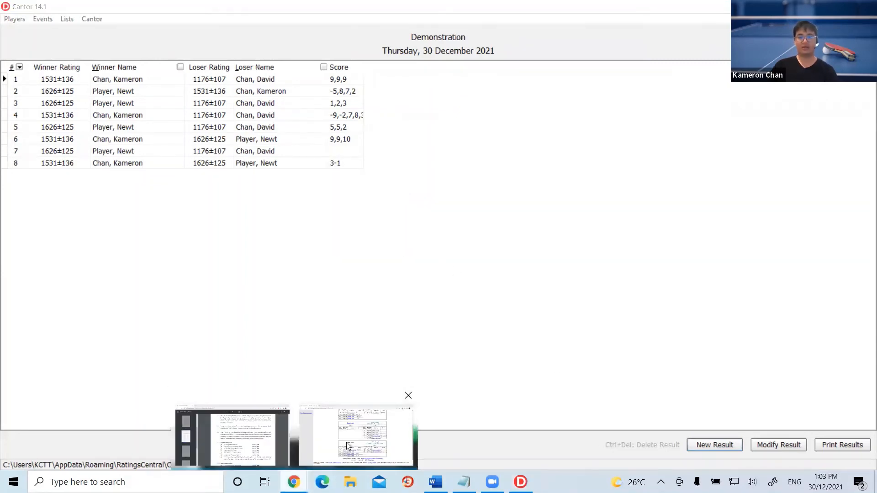
pyautogui.click(359, 427)
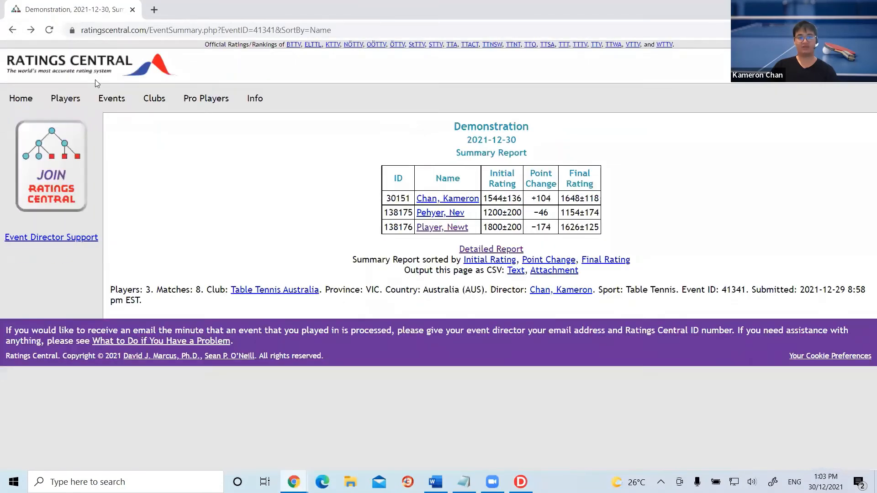
pyautogui.click(12, 29)
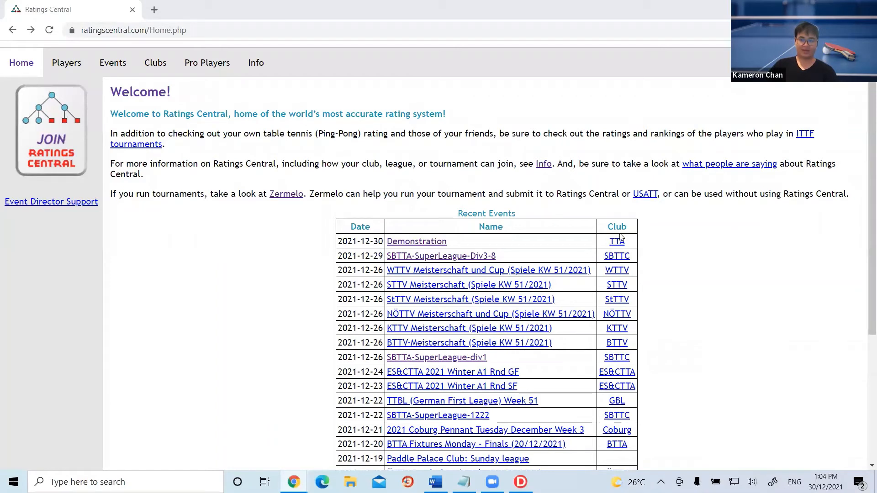
pyautogui.click(431, 246)
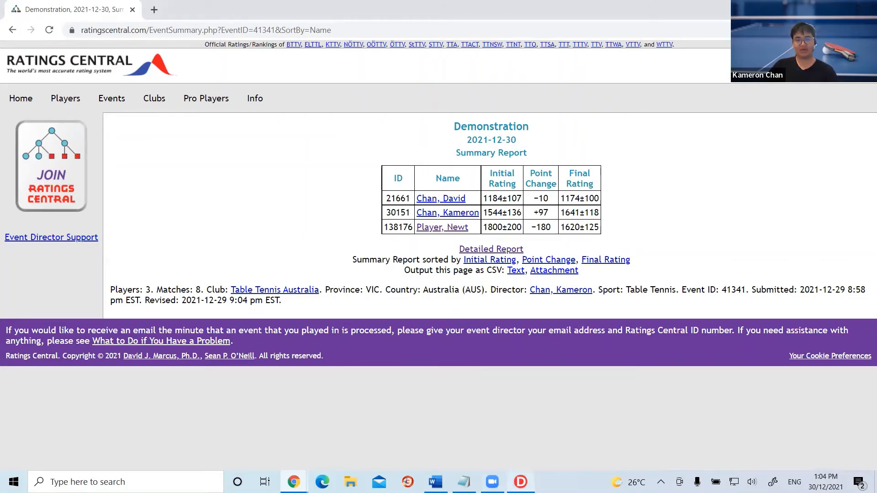
# Return to Cantor and import the latest rating list.
pyautogui.click(520, 482)
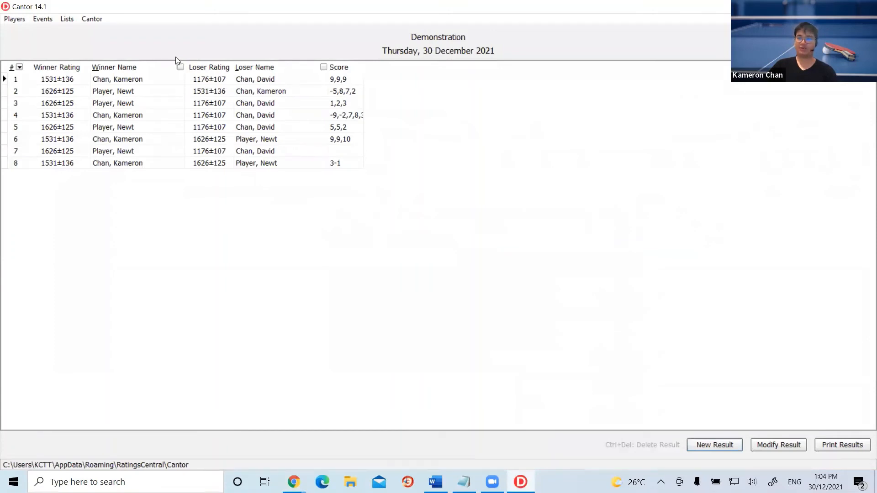
pyautogui.click(68, 19)
pyautogui.click(83, 35)
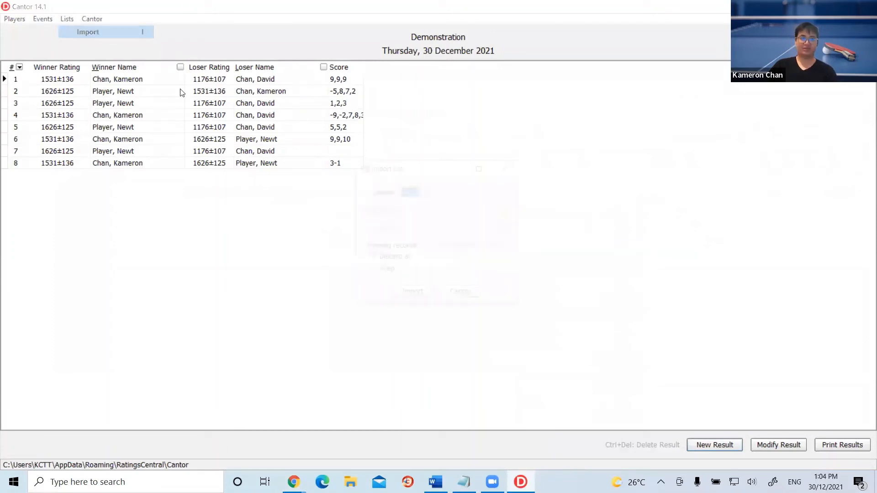
pyautogui.click(409, 296)
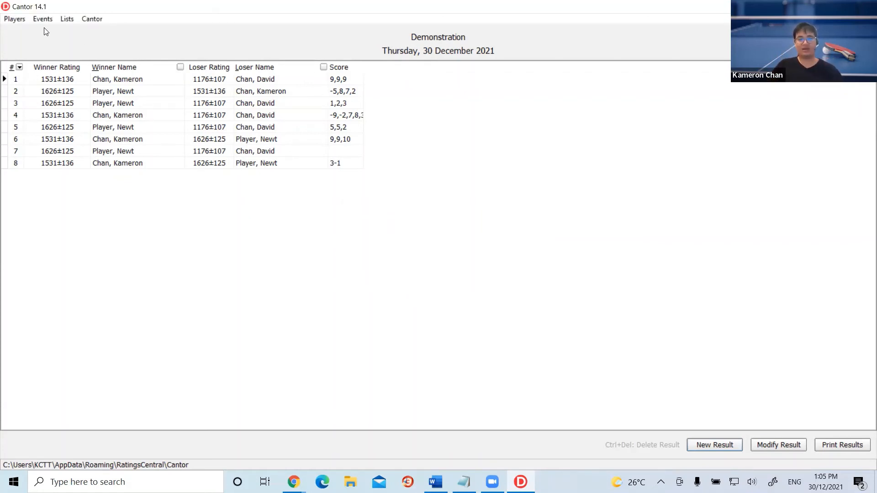
# Overwrite the first listed player's record with the matching rating list entry, save it and close the player list.
pyautogui.click(23, 22)
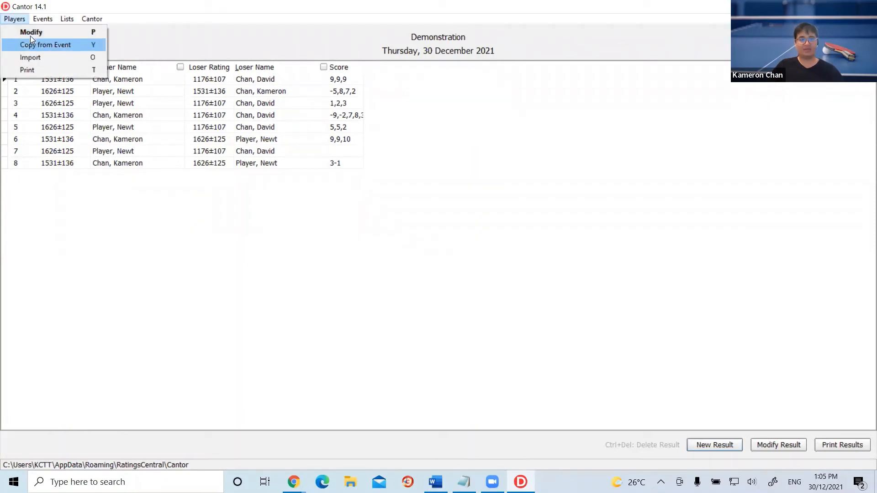
pyautogui.click(31, 32)
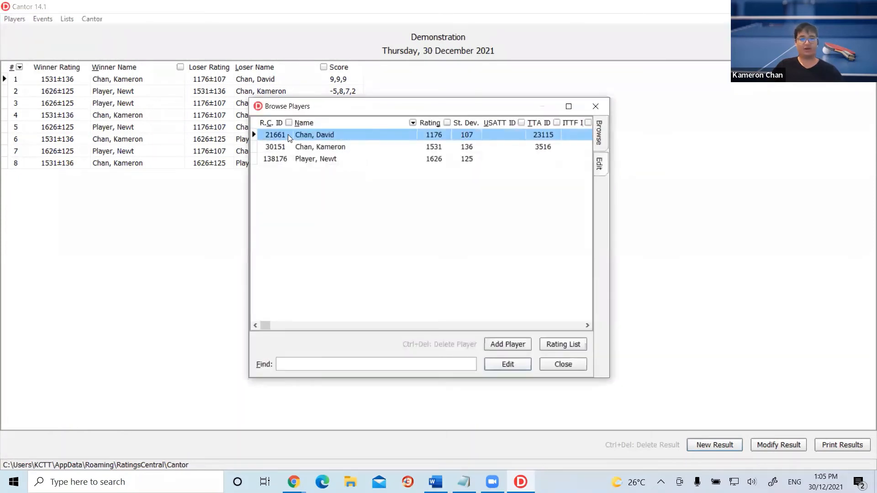
pyautogui.click(508, 364)
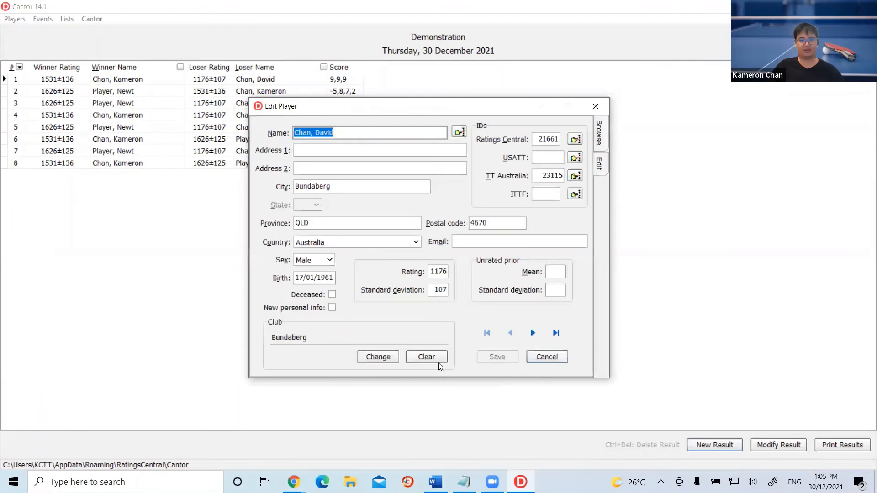
pyautogui.click(459, 132)
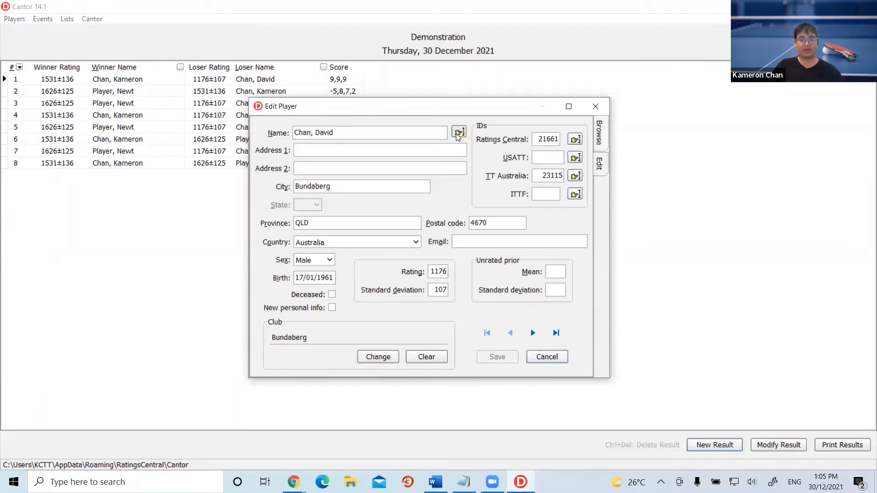
pyautogui.click(420, 315)
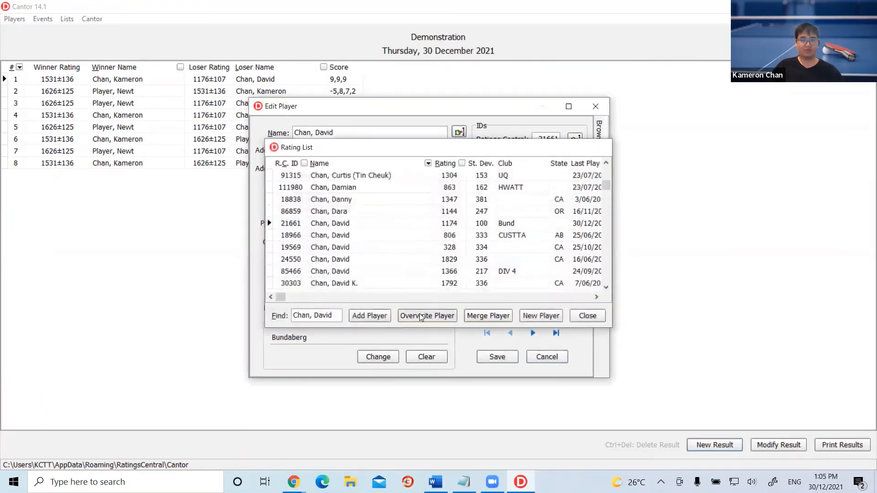
pyautogui.click(479, 357)
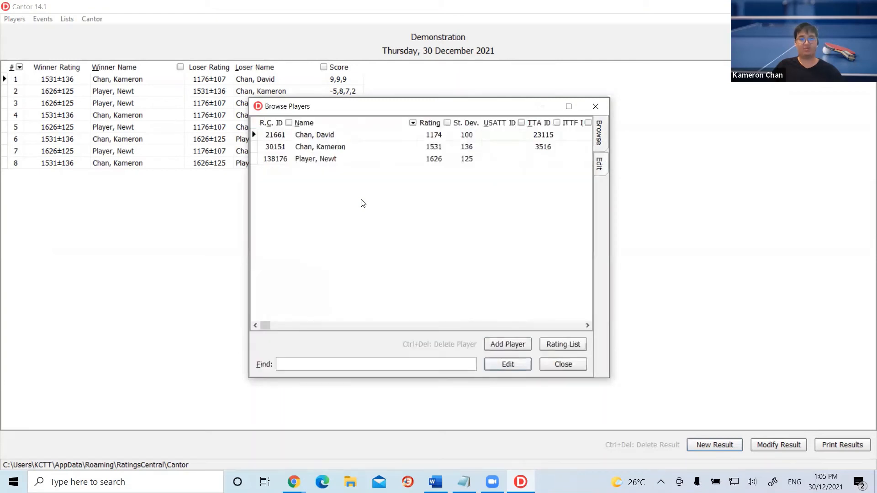
pyautogui.click(557, 366)
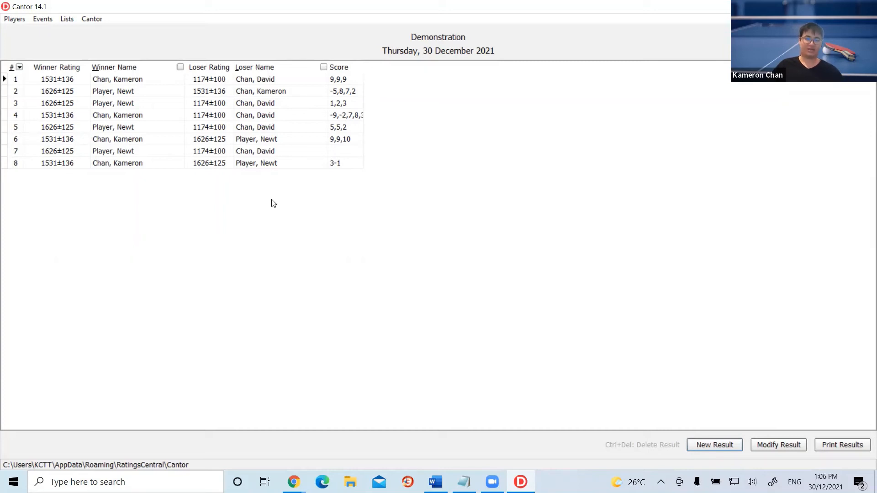
# Delete all eight match results from the Demonstration event.
pyautogui.click(278, 80)
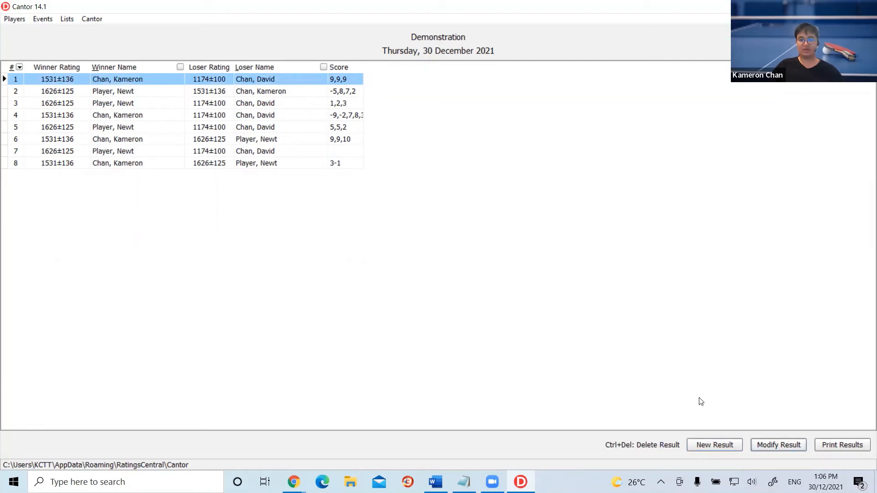
pyautogui.hotkey('ctrl', 'Delete')
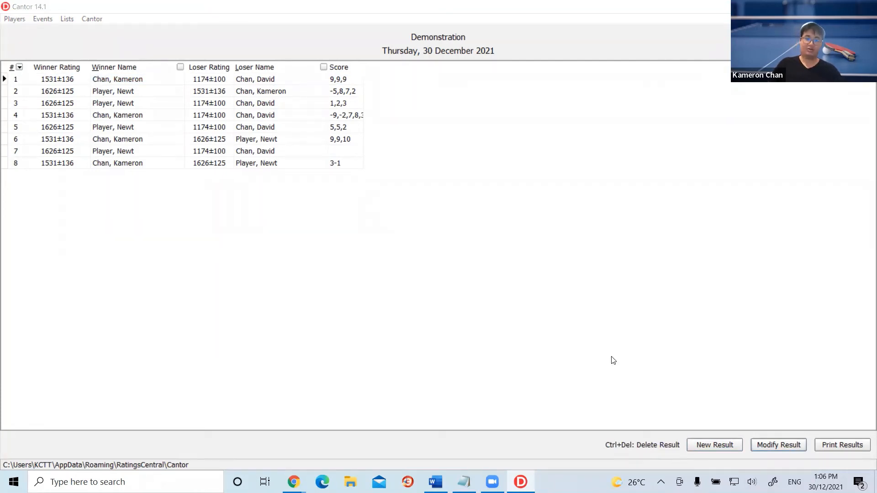
pyautogui.click(351, 80)
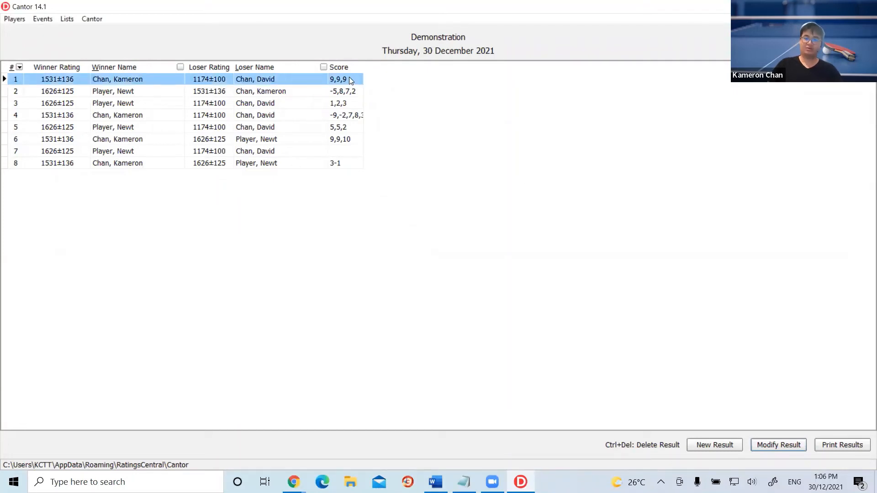
pyautogui.hotkey('ctrl', 'Delete')
pyautogui.hotkey('ctrl', 'Delete')
pyautogui.hotkey('ctrl', 'Delete')
pyautogui.hotkey('ctrl', 'Delete')
pyautogui.hotkey('ctrl', 'Delete')
pyautogui.hotkey('ctrl', 'Delete')
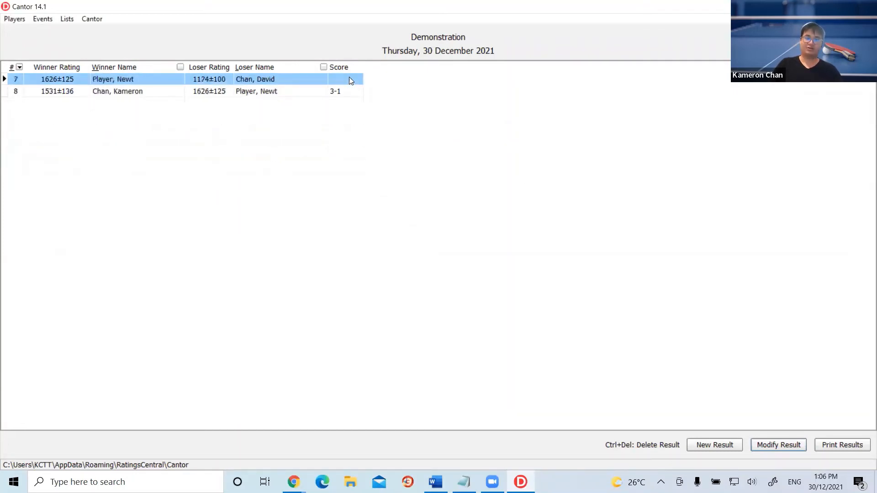
pyautogui.hotkey('ctrl', 'Delete')
pyautogui.hotkey('ctrl', 'Delete')
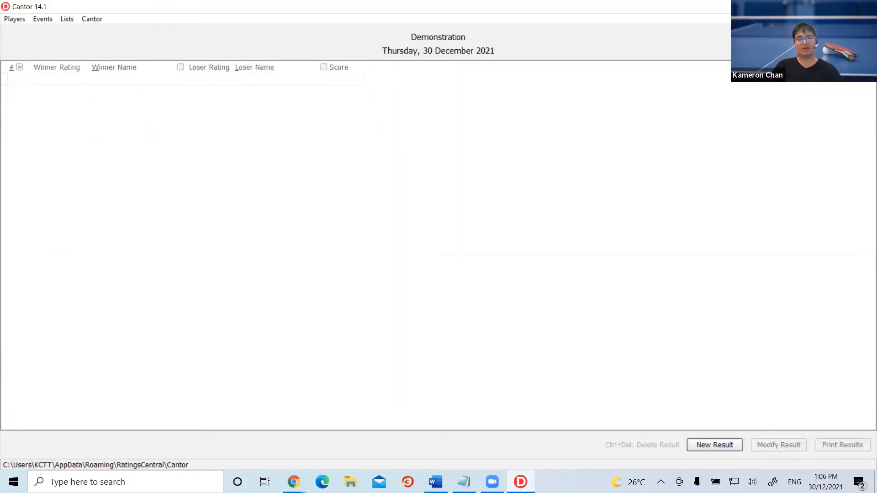
pyautogui.click(293, 482)
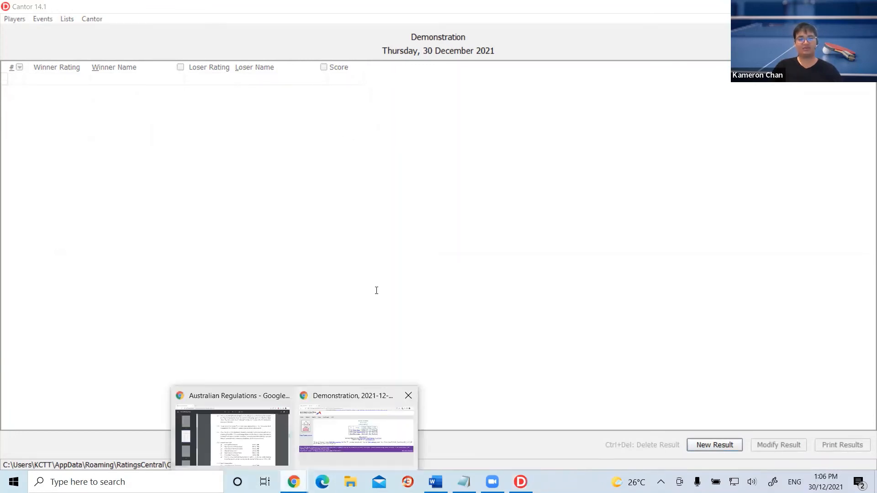
pyautogui.click(331, 446)
pyautogui.hotkey('alt', 'Tab')
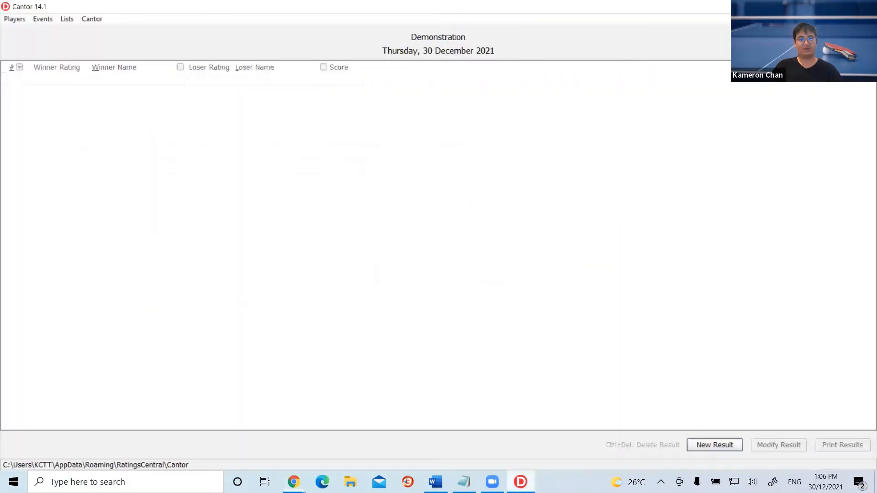
# Submit the emptied Demonstration event to Ratings Central and close the submission window.
pyautogui.click(43, 19)
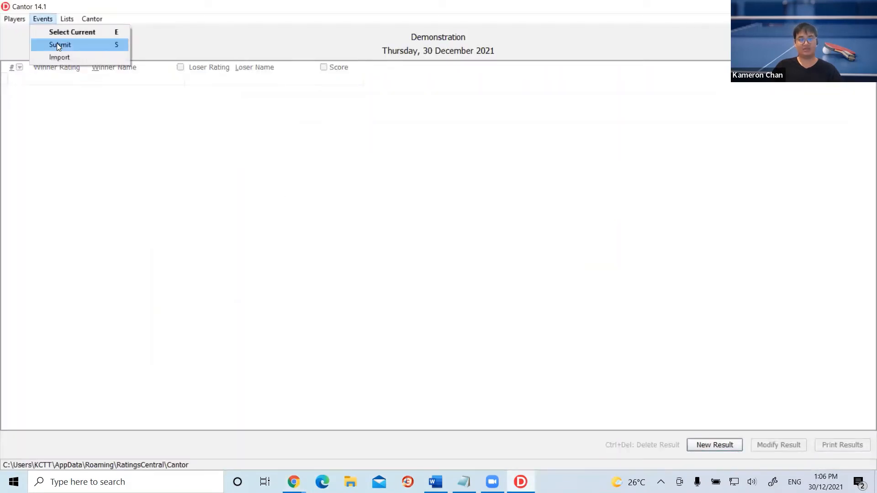
pyautogui.click(57, 43)
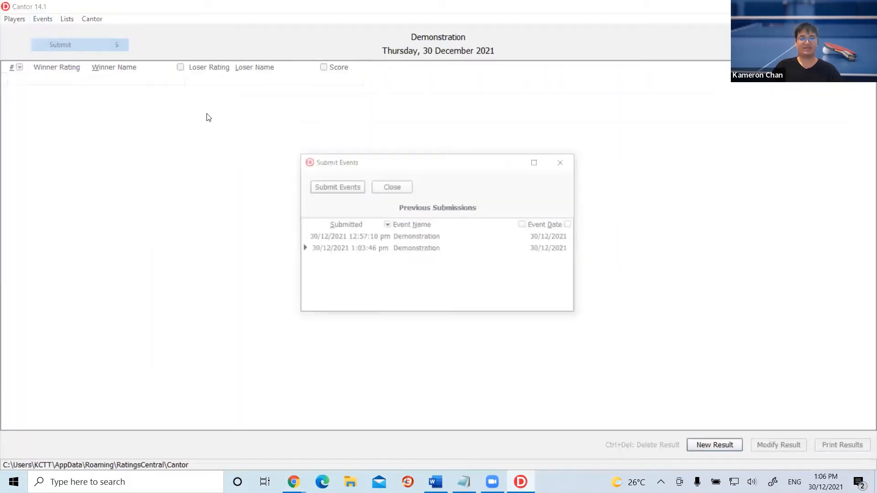
pyautogui.click(331, 188)
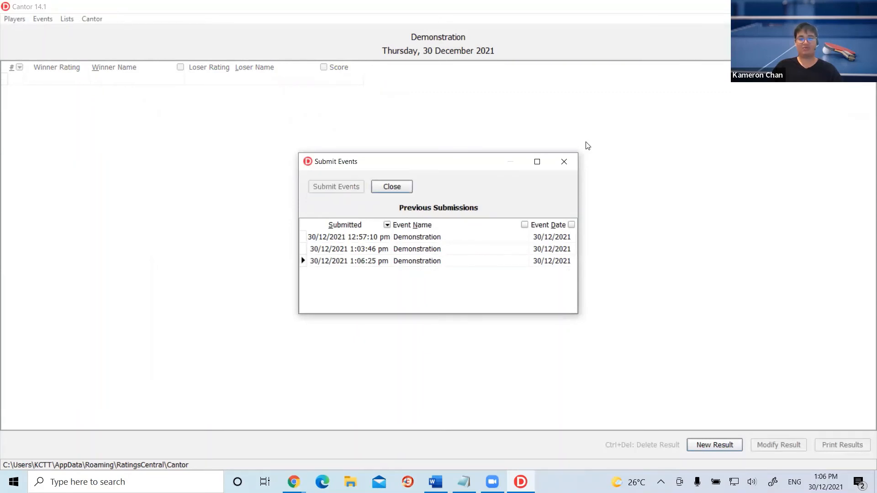
pyautogui.click(565, 162)
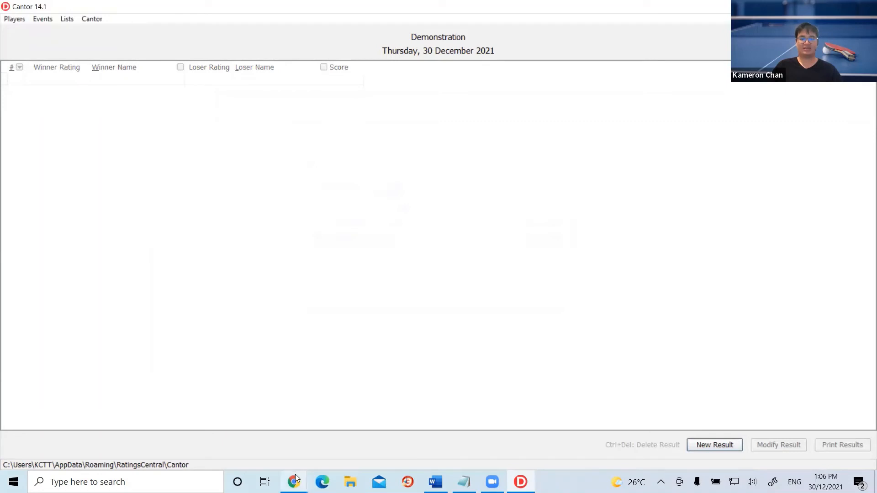
# Switch to Ratings Central in Chrome and reload its home page to check the recent events for the Demonstration event.
pyautogui.moveTo(294, 482)
pyautogui.click(369, 426)
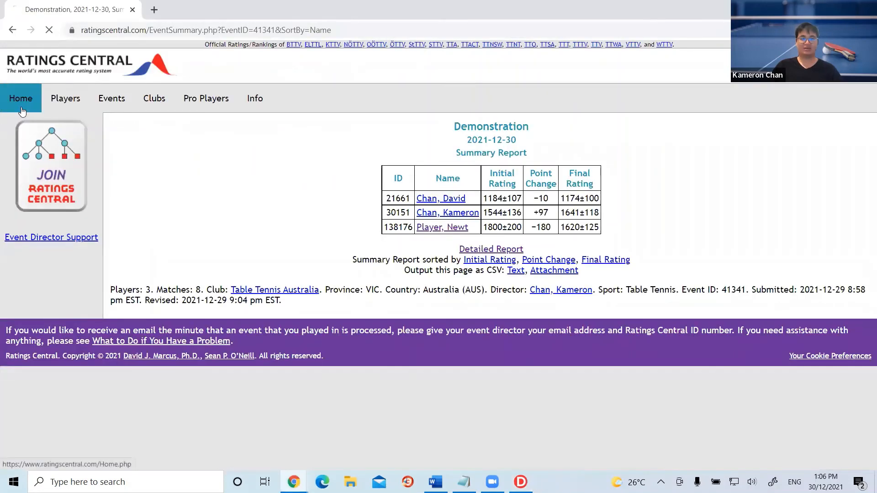
pyautogui.click(35, 108)
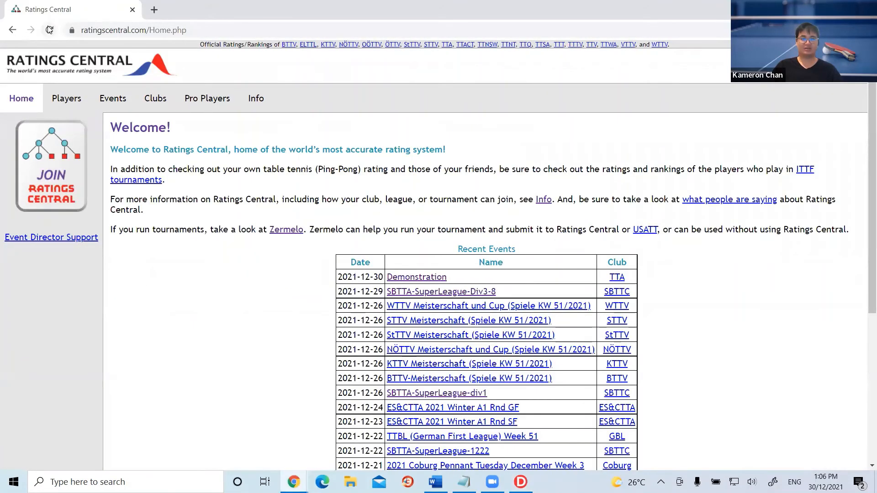
pyautogui.click(49, 31)
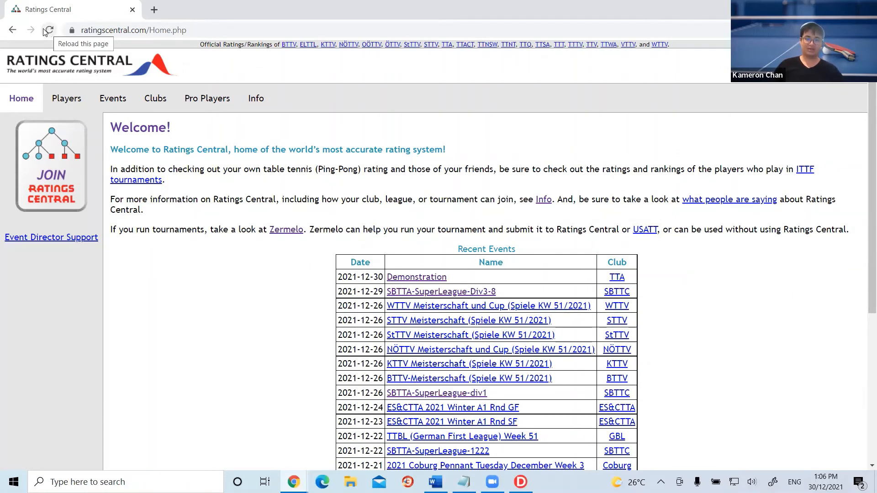
pyautogui.click(48, 30)
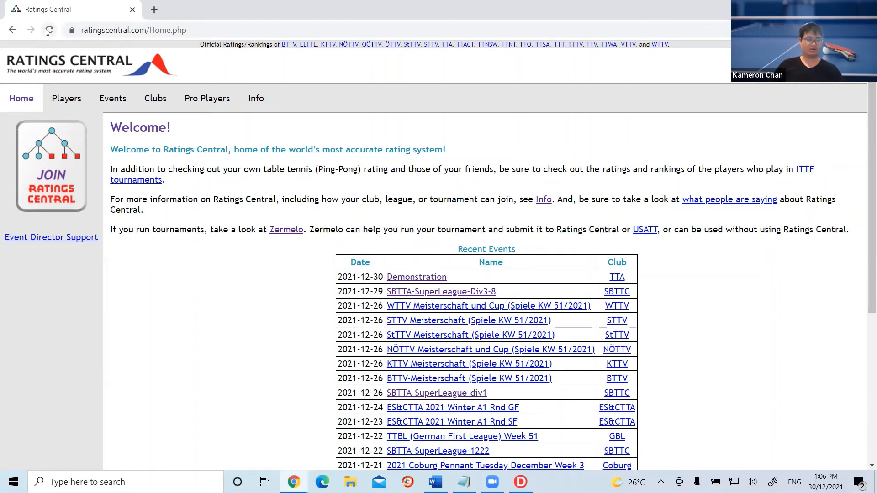
pyautogui.click(47, 30)
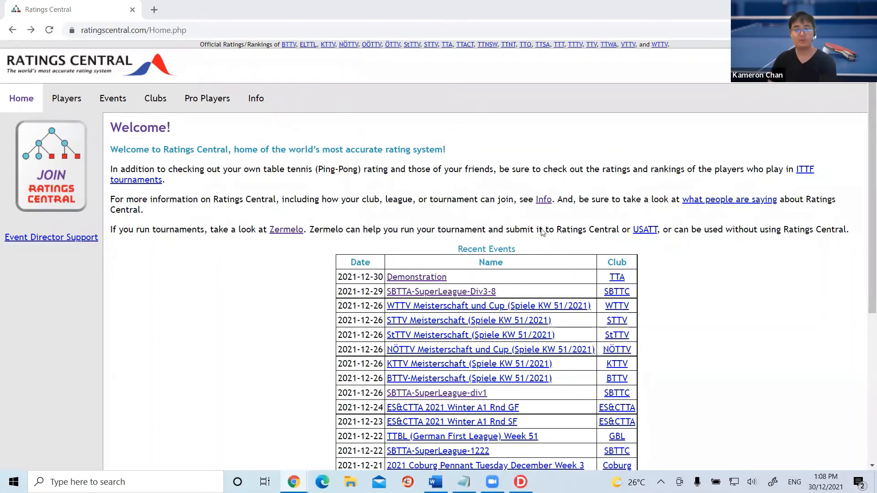
pyautogui.click(51, 33)
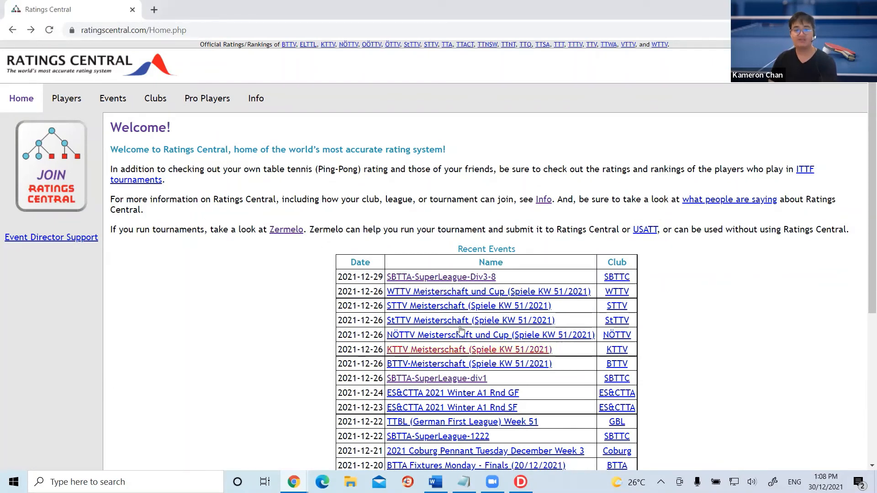
# Return to Cantor, delete both the Demonstration and Demonstration 2 events, and close the event selection.
pyautogui.hotkey('alt', 'Tab')
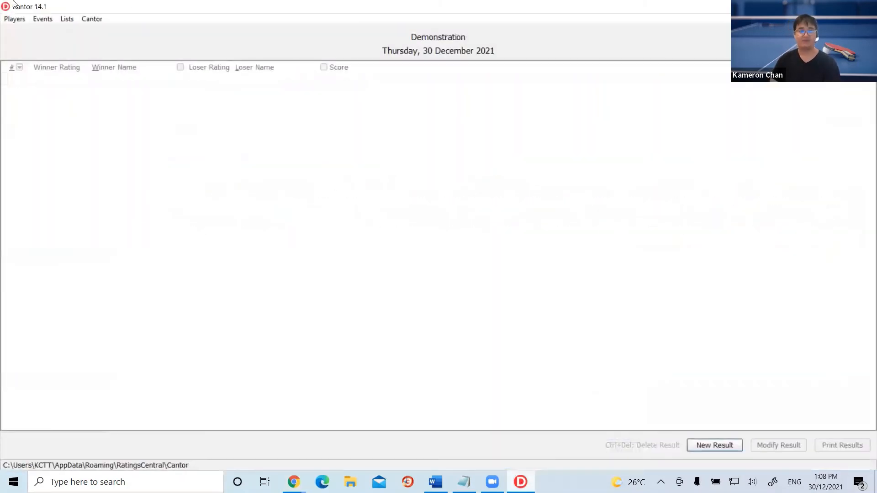
pyautogui.click(42, 18)
pyautogui.moveTo(68, 20)
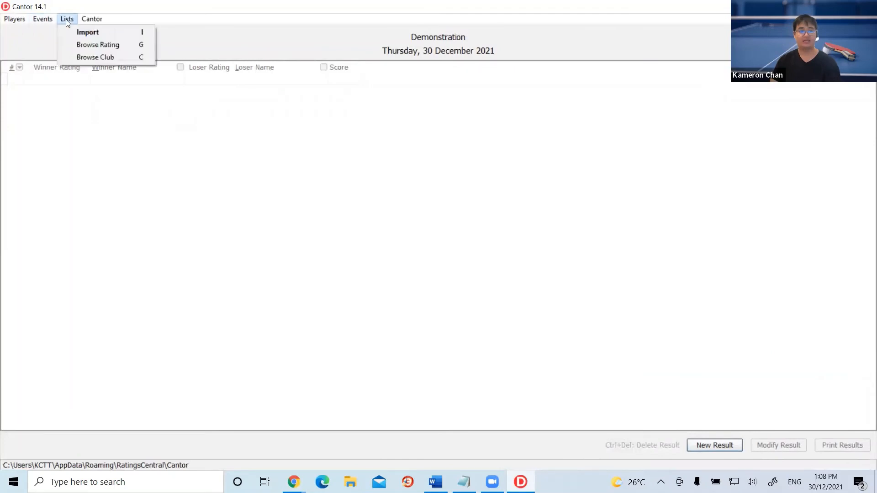
pyautogui.click(46, 32)
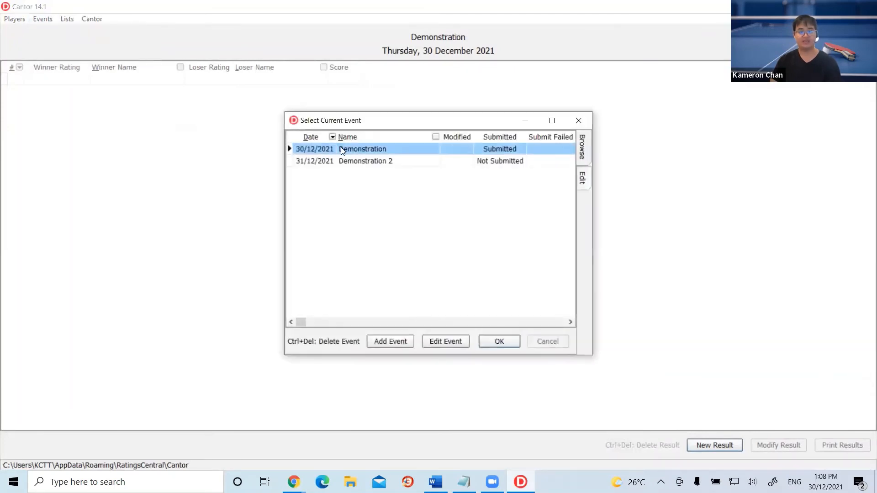
pyautogui.hotkey('ctrl', 'Delete')
pyautogui.hotkey('ctrl', 'Delete')
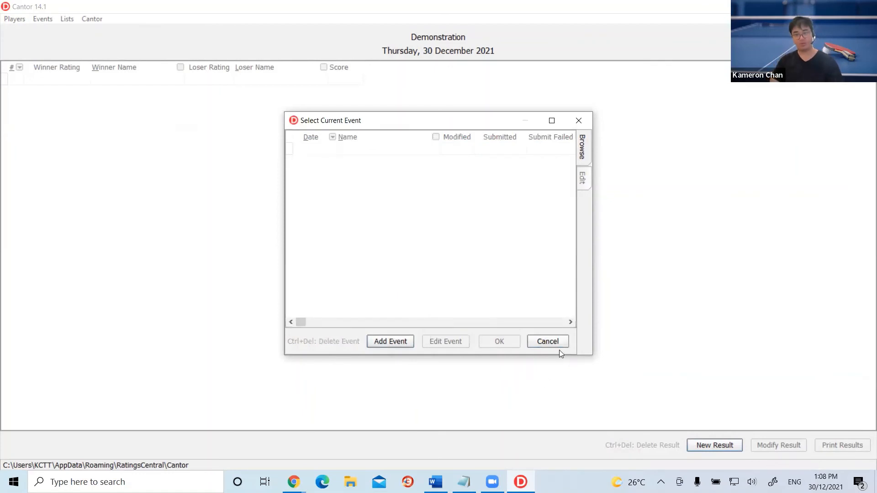
pyautogui.click(560, 346)
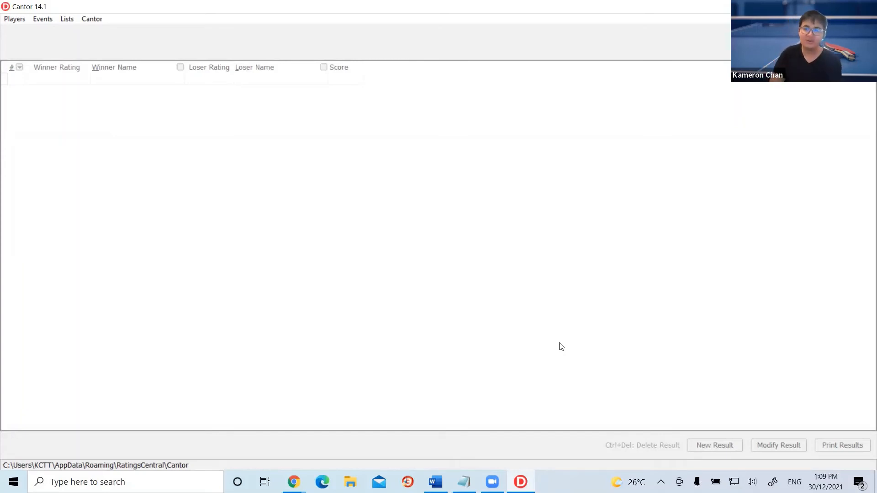
# Import the latest rating and club lists from the Web, discarding all existing records.
pyautogui.click(99, 19)
pyautogui.moveTo(67, 18)
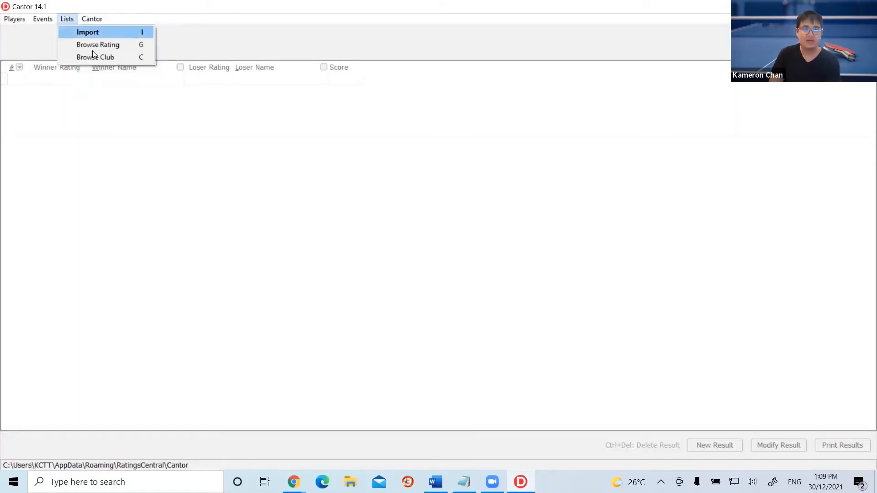
pyautogui.click(94, 33)
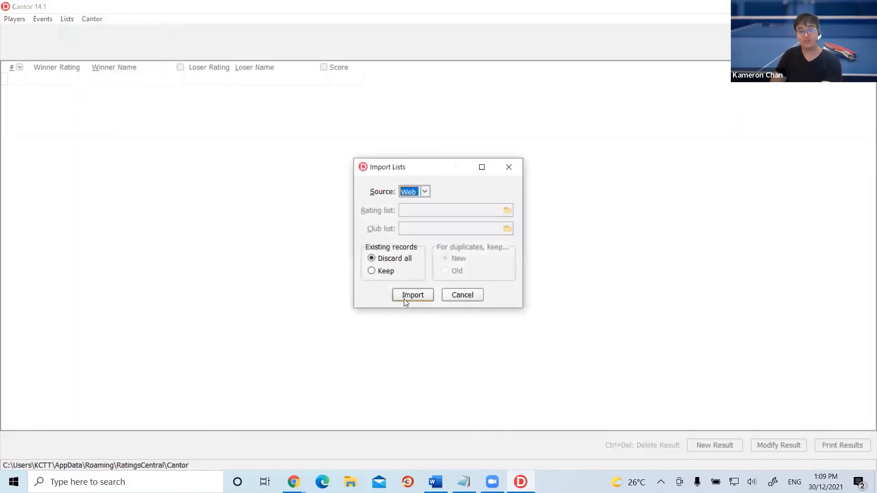
pyautogui.click(410, 296)
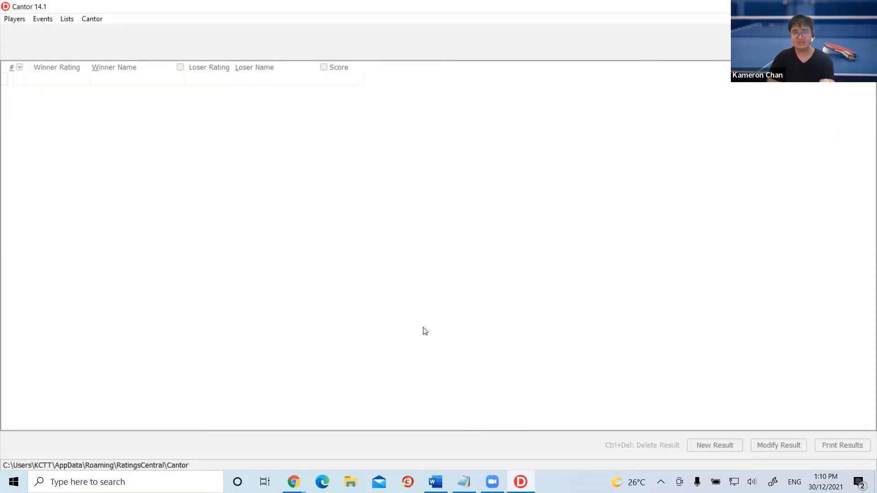
pyautogui.click(18, 21)
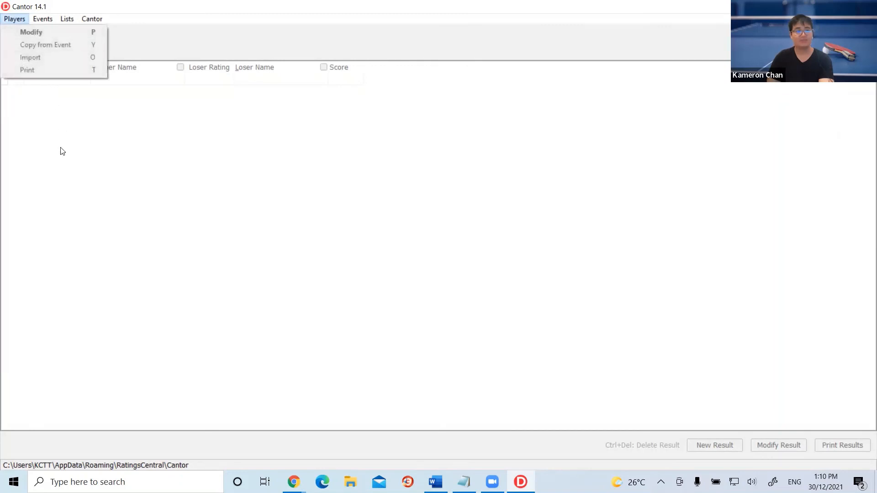
pyautogui.click(156, 184)
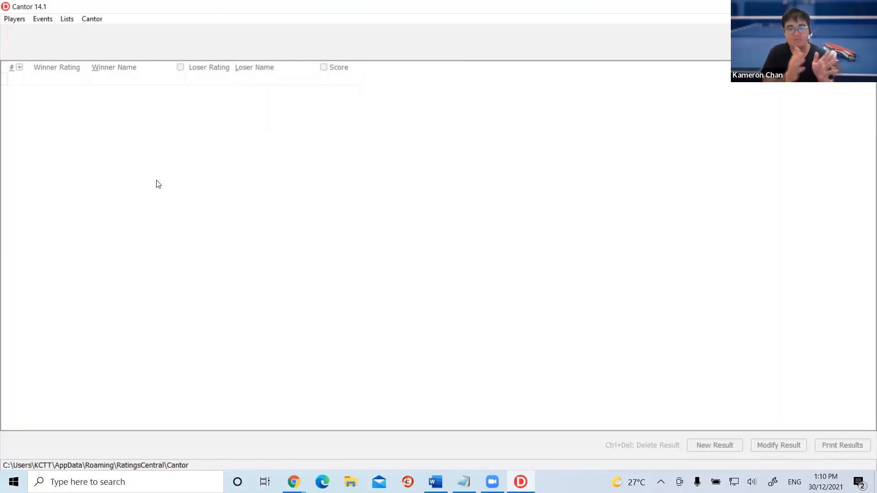
pyautogui.click(15, 19)
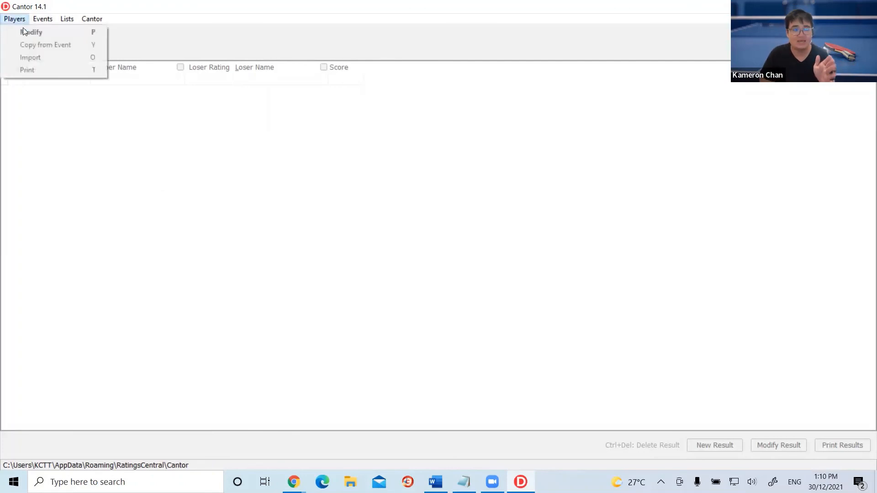
pyautogui.click(97, 167)
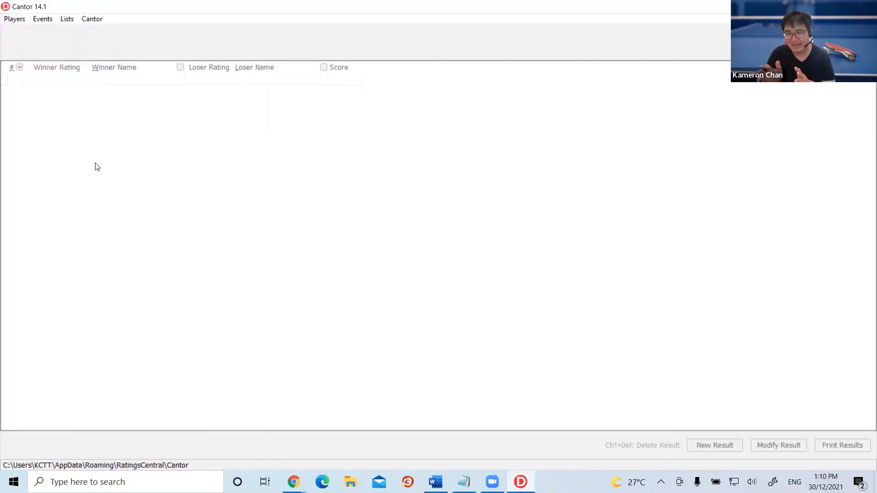